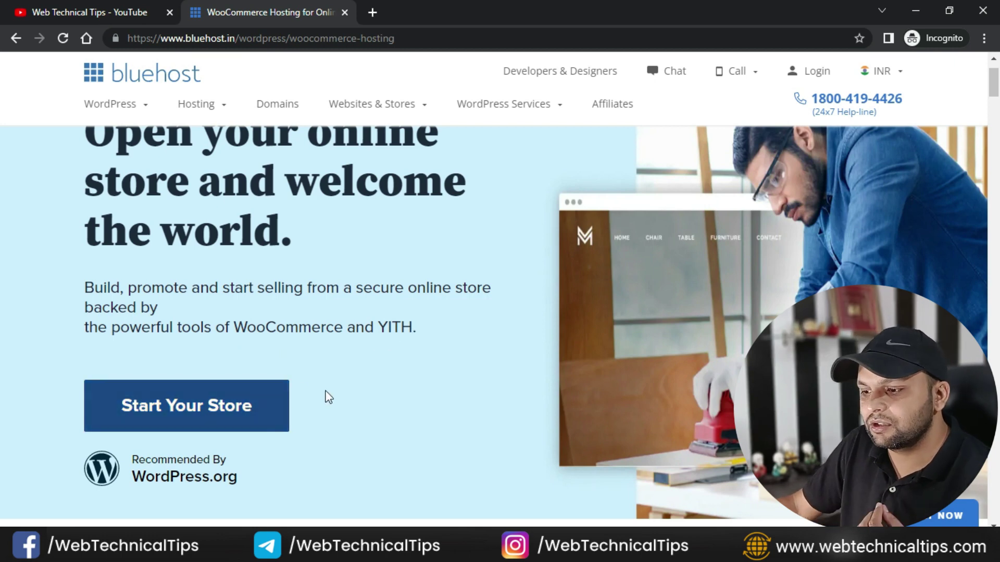
Start the store setup to reach the pricing plans, and view the 1-month, 12-month and 36-month billing terms.
left_click(225, 403)
scroll(245, 235, "up", 3)
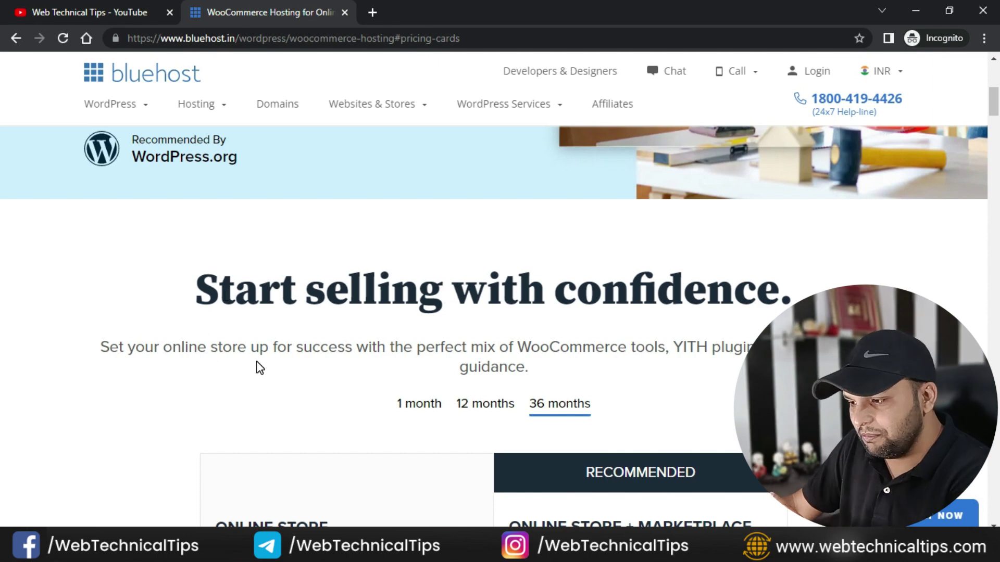
scroll(257, 364, "down", 1)
left_click(422, 330)
left_click(489, 336)
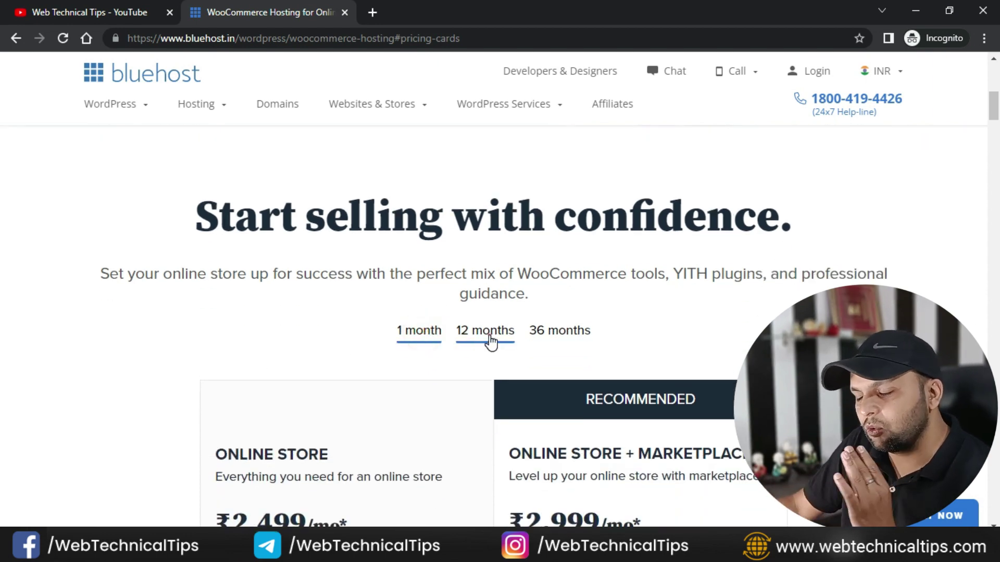
left_click(555, 338)
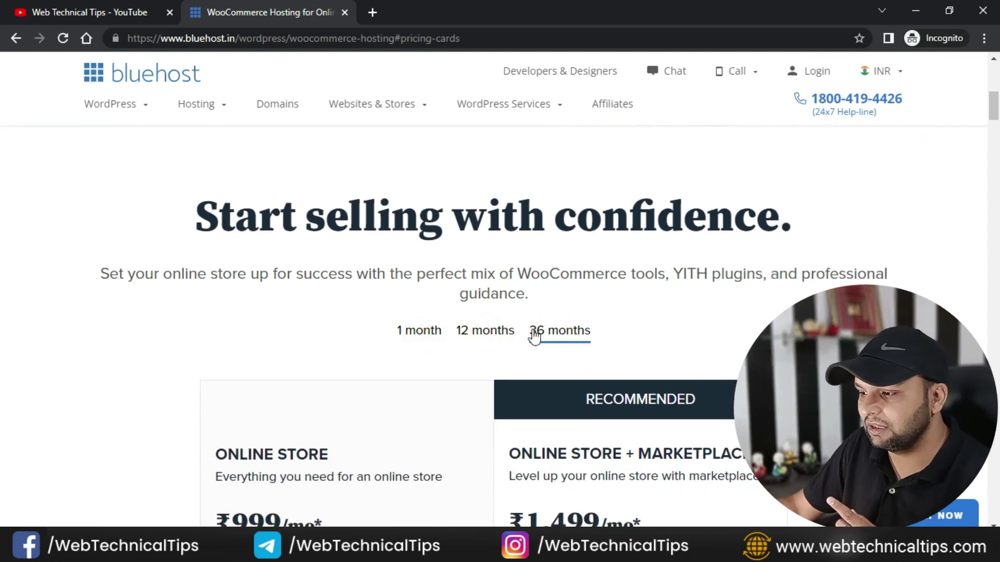
Compare both plans' monthly prices across the 1-month, 12-month and 36-month terms, finishing on 12 months.
scroll(411, 215, "down", 3)
left_click(410, 185)
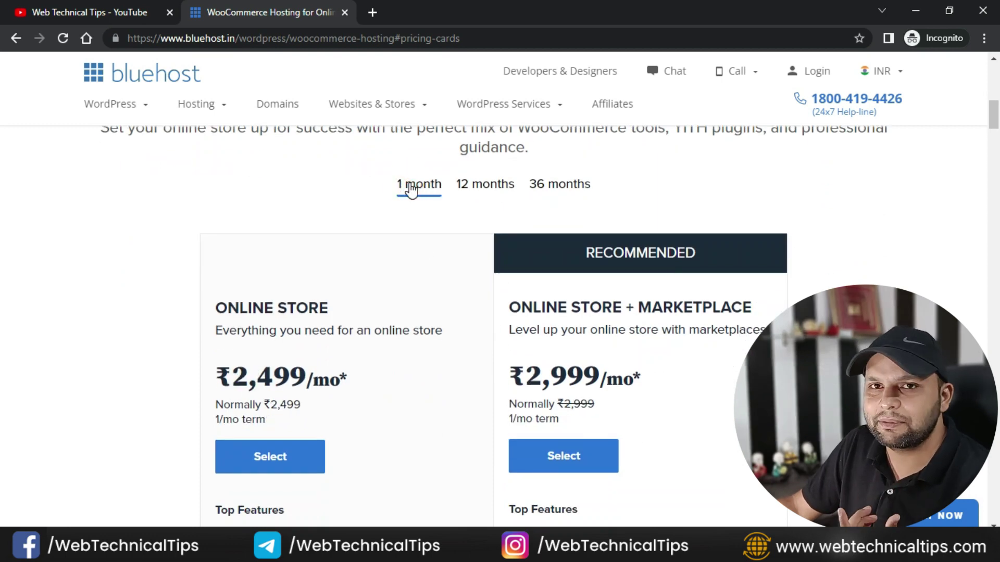
left_click(509, 184)
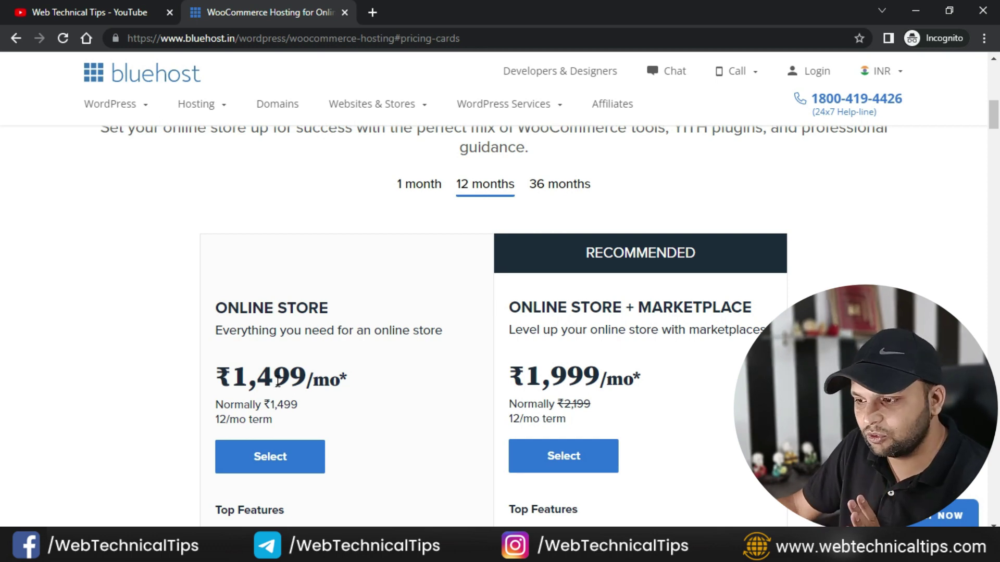
left_click(549, 188)
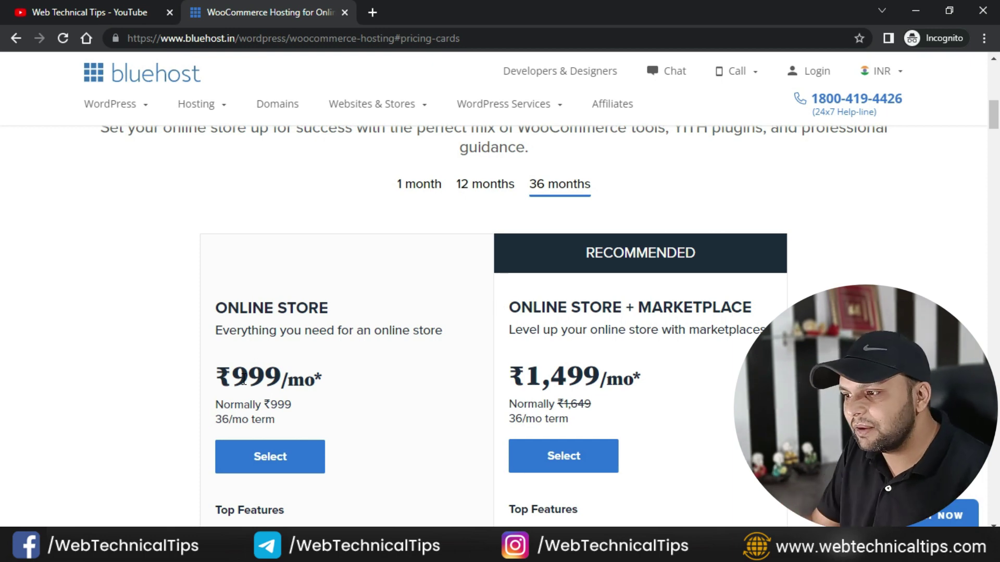
left_click(491, 187)
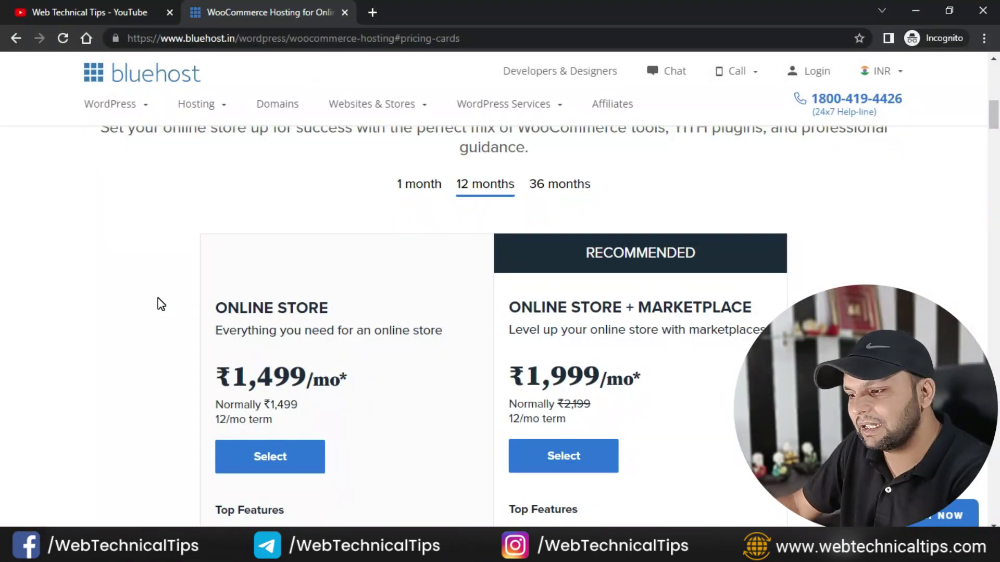
Examine the Top Features of the Online Store and Online Store + Marketplace plans, including website analytics and SSD storage.
scroll(161, 304, "down", 3)
scroll(274, 304, "up", 4)
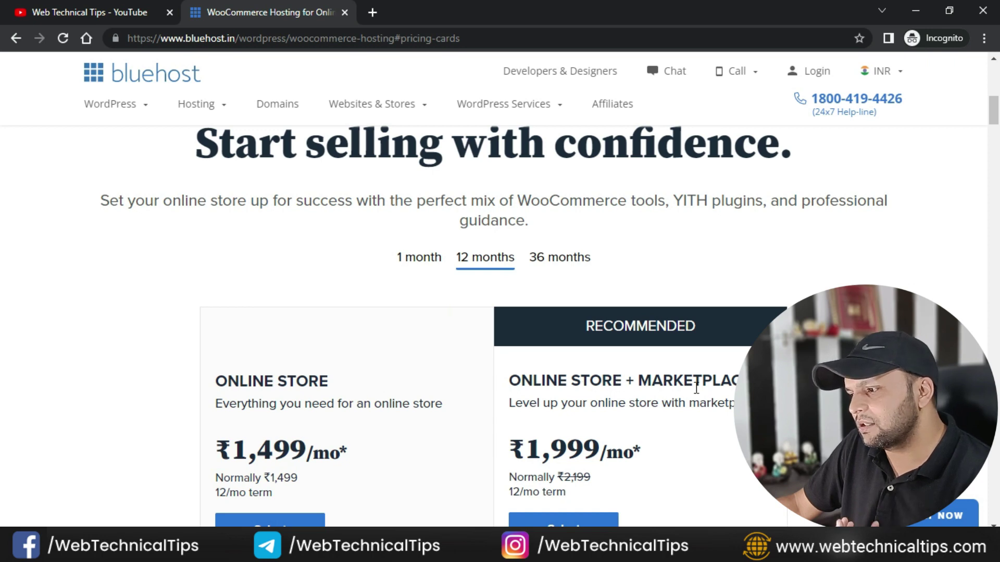
scroll(734, 388, "down", 7)
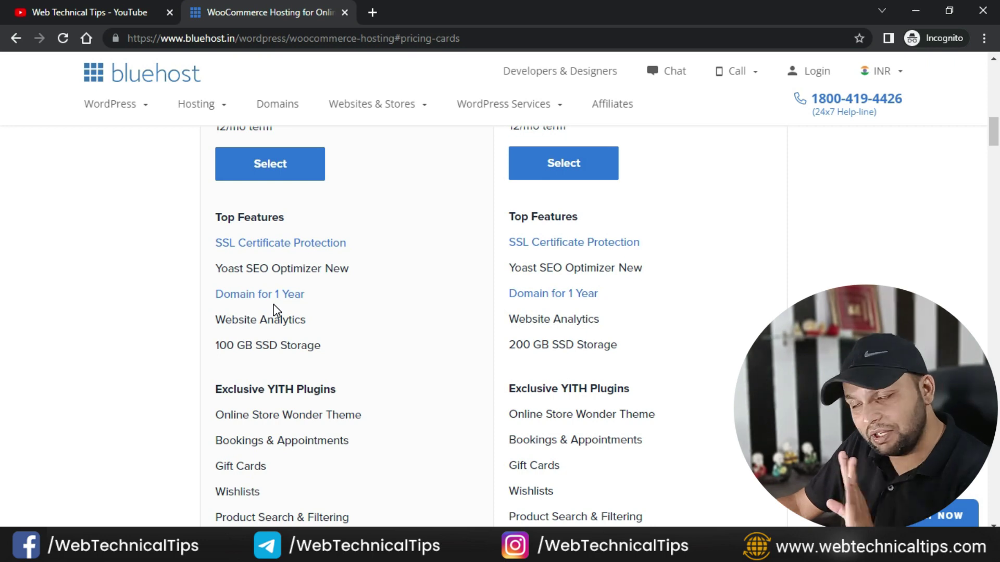
scroll(279, 305, "up", 7)
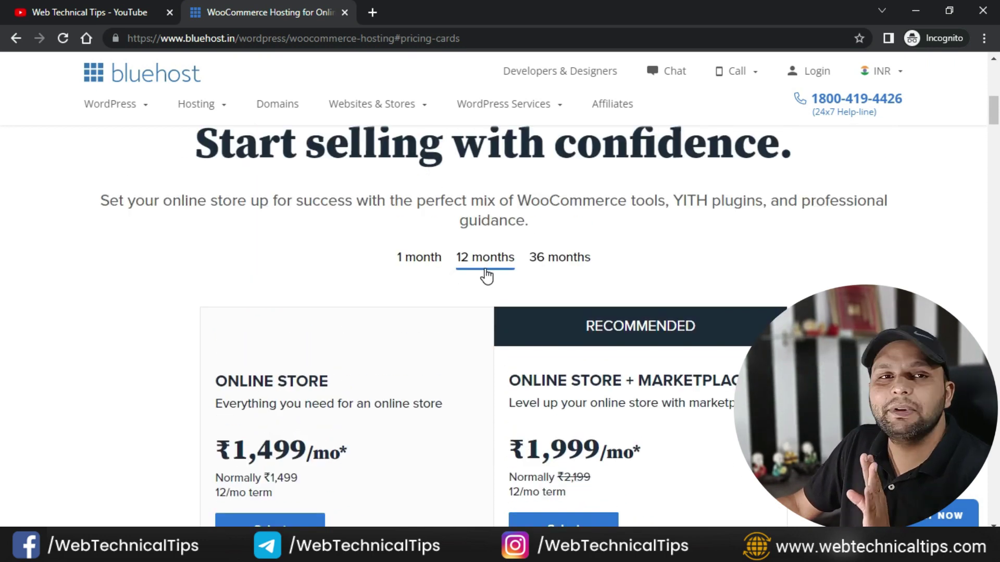
scroll(422, 312, "down", 5)
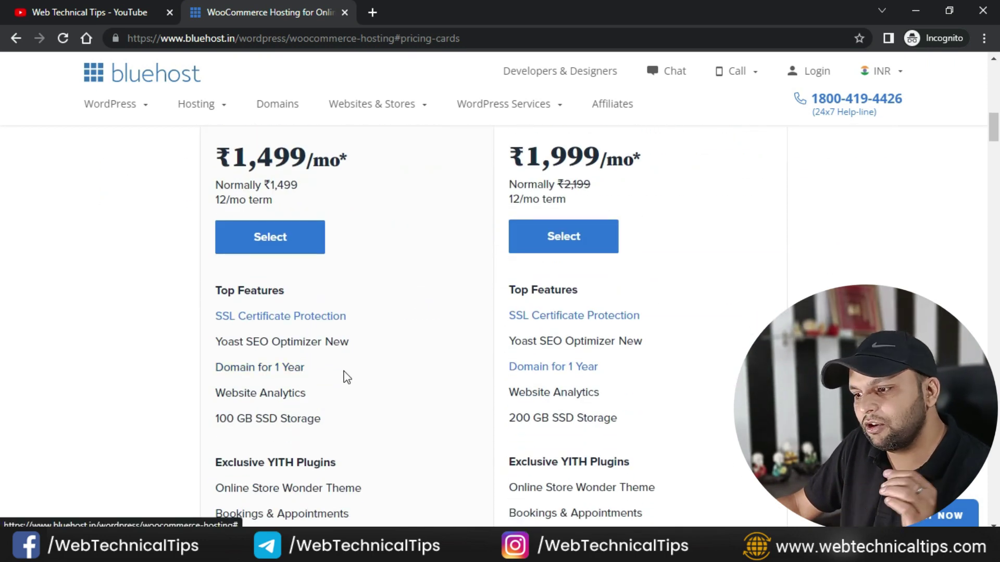
mouse_move(275, 395)
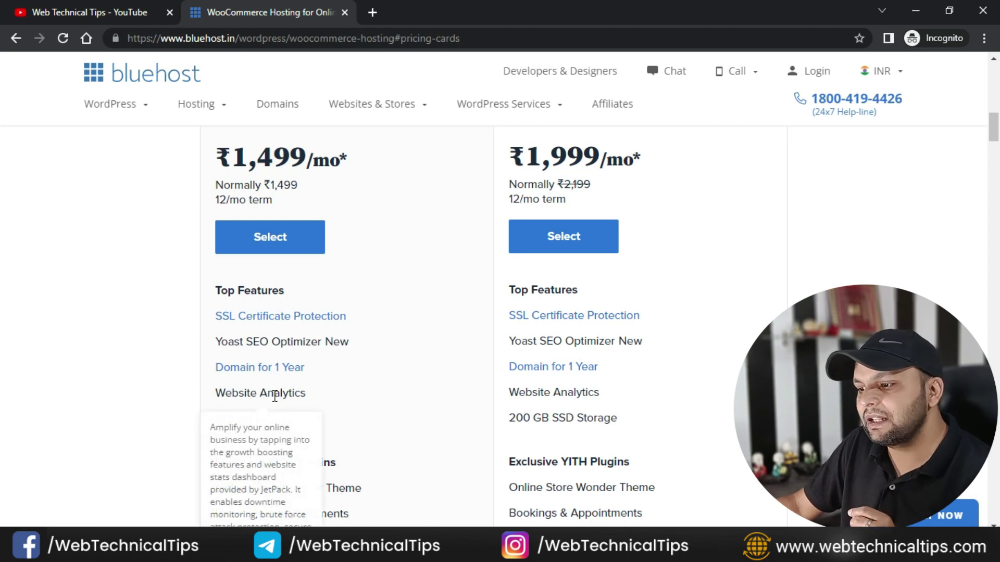
scroll(393, 382, "down", 1)
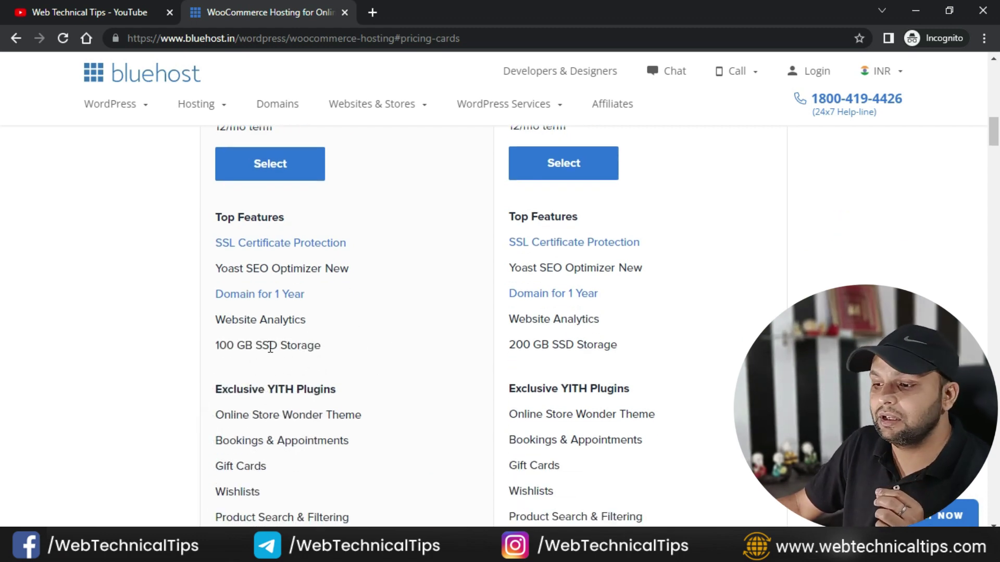
double_click(259, 345)
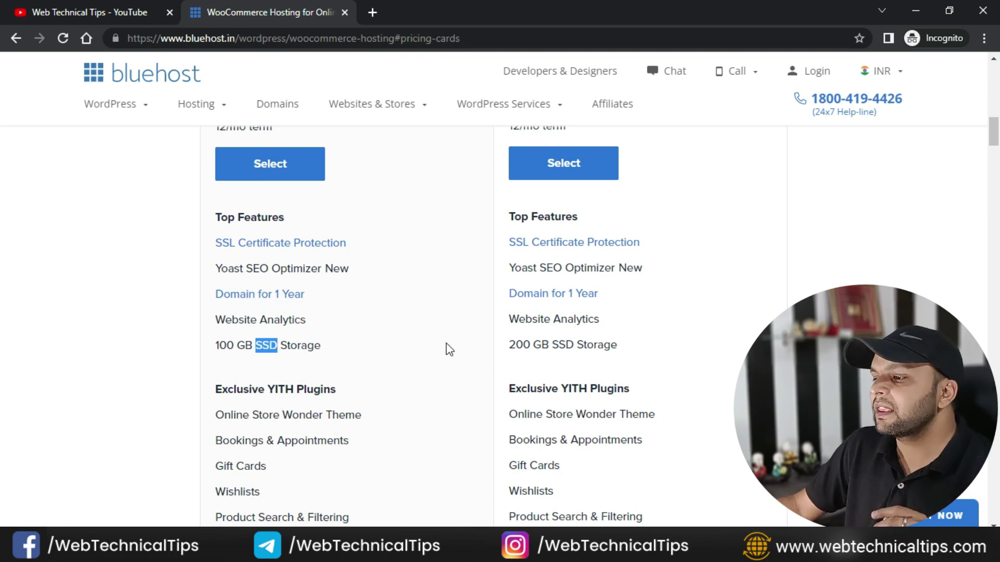
scroll(559, 344, "up", 3)
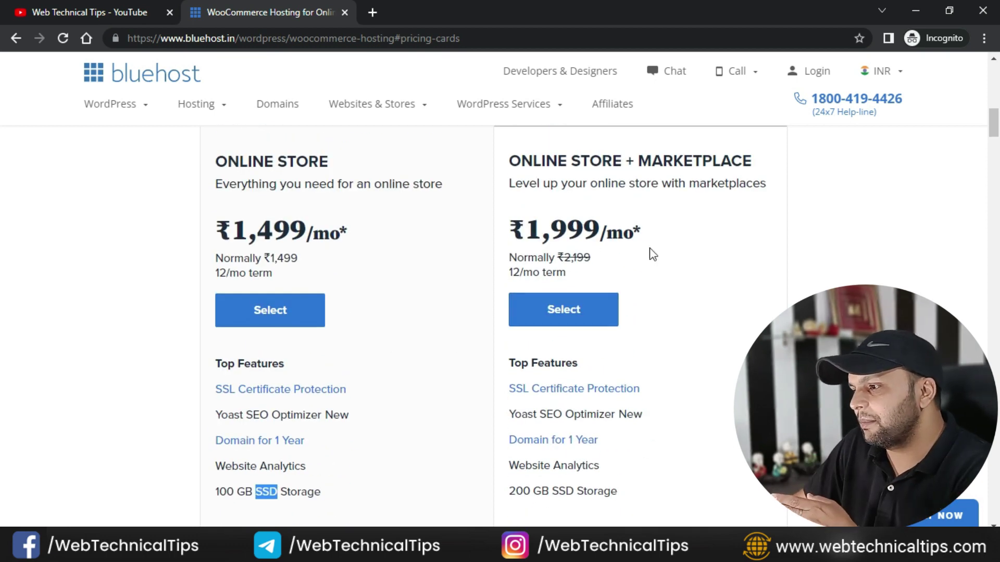
scroll(650, 252, "down", 3)
scroll(651, 253, "up", 3)
scroll(645, 266, "down", 4)
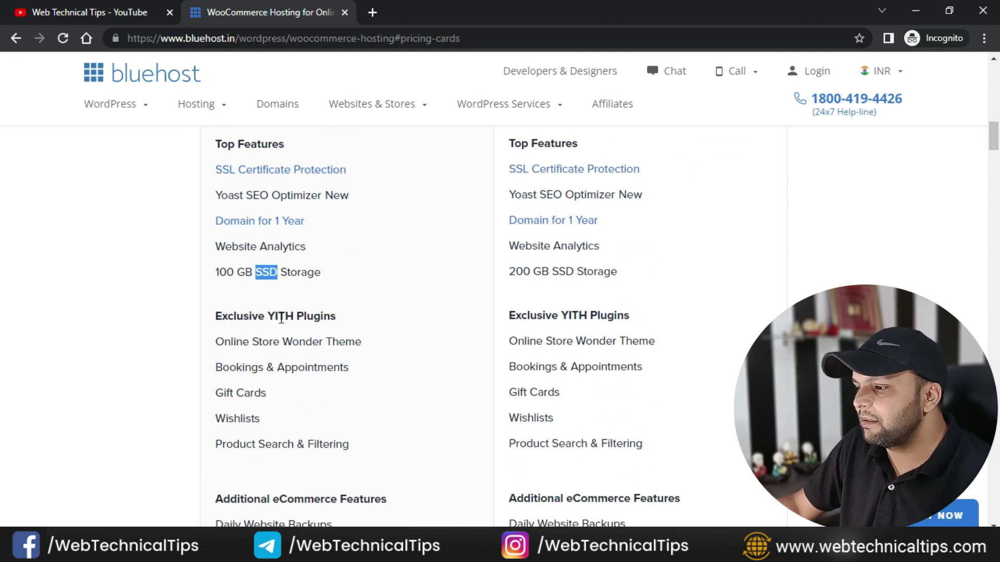
Review the Exclusive YITH Plugins of both plans, highlighting each Online Store entry and the Online Store + Marketplace list.
left_click_drag(233, 347, 380, 350)
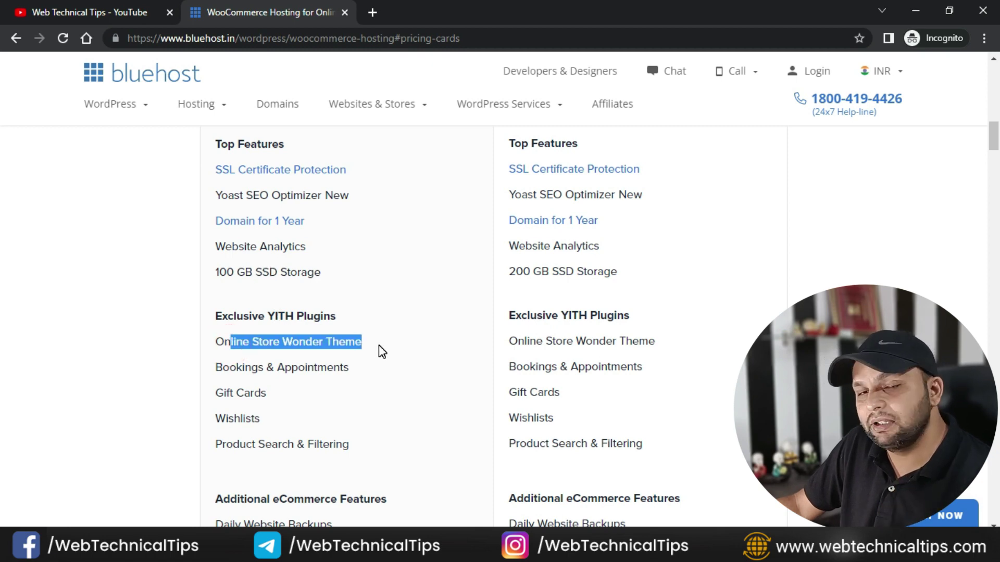
left_click_drag(221, 369, 337, 367)
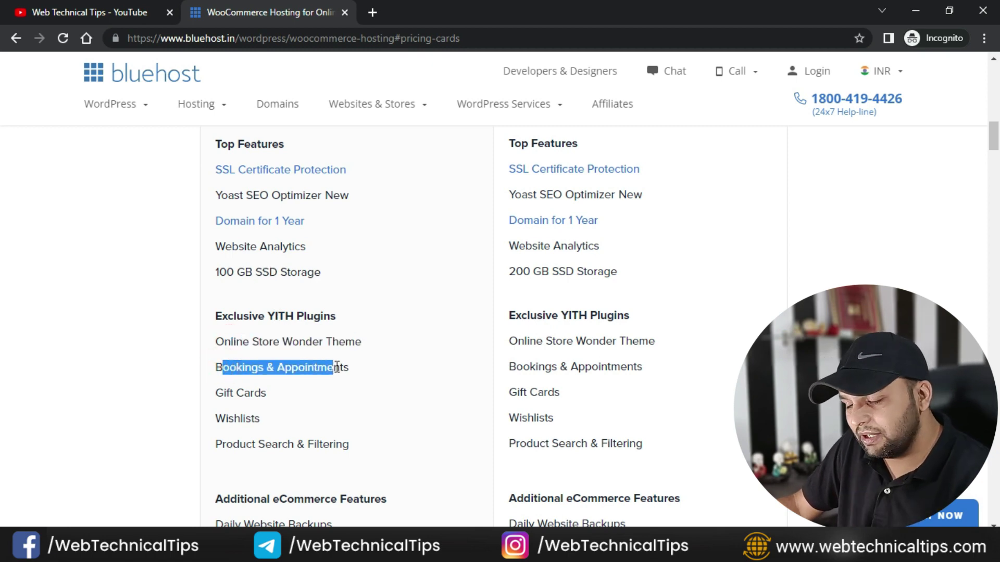
left_click_drag(214, 393, 277, 397)
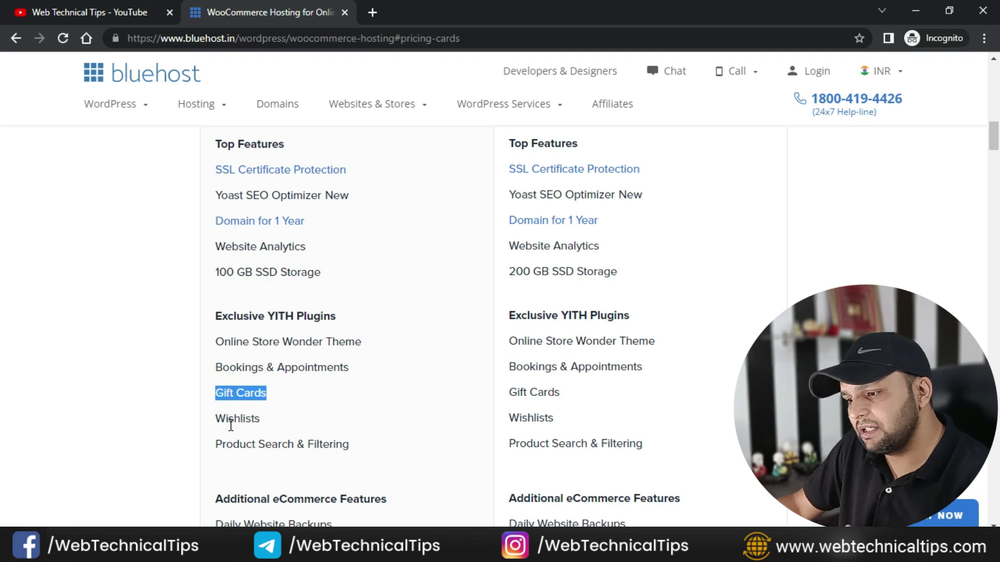
left_click_drag(217, 421, 291, 424)
left_click_drag(228, 444, 336, 442)
left_click_drag(561, 311, 604, 454)
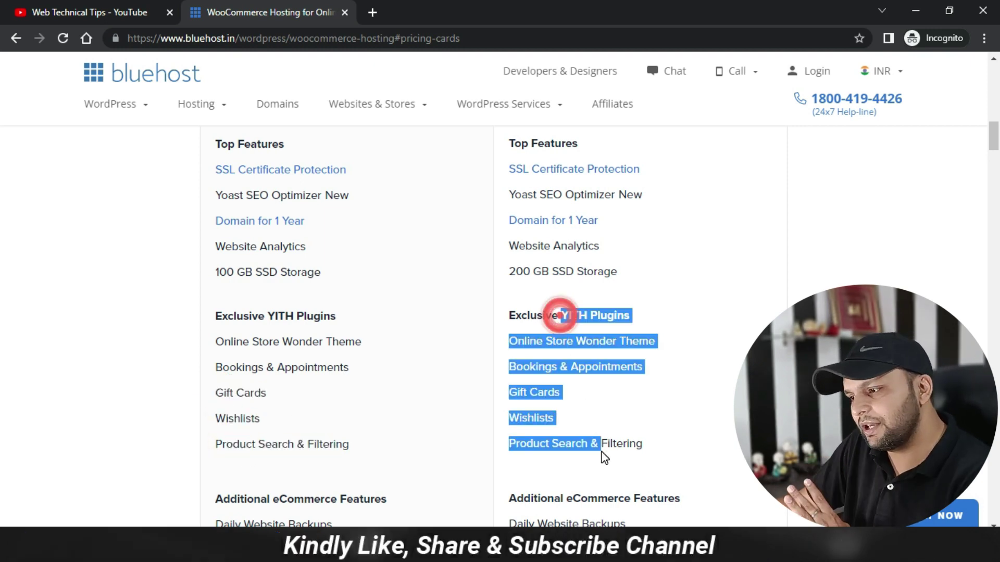
Review the Additional eCommerce Features of both plans, highlighting Secure Online Payments and Multi-Channel Inventory.
scroll(658, 412, "down", 4)
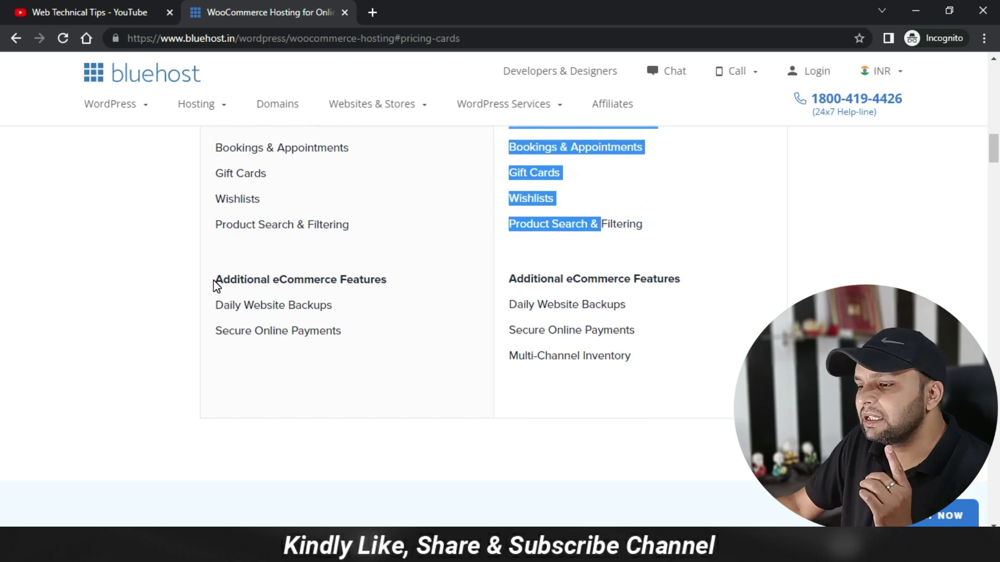
left_click_drag(330, 306, 238, 303)
left_click(326, 306)
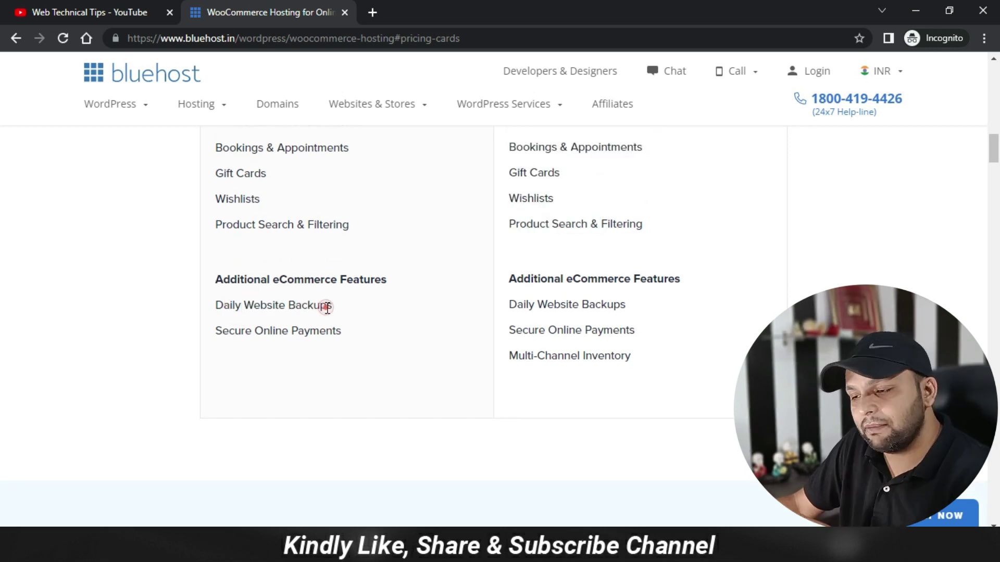
left_click_drag(318, 331, 230, 331)
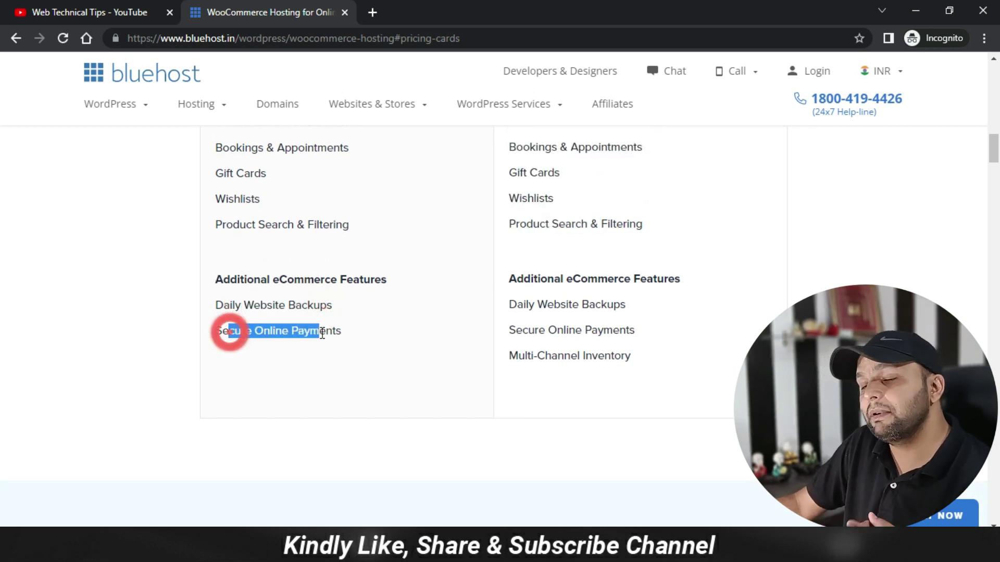
left_click_drag(517, 356, 610, 358)
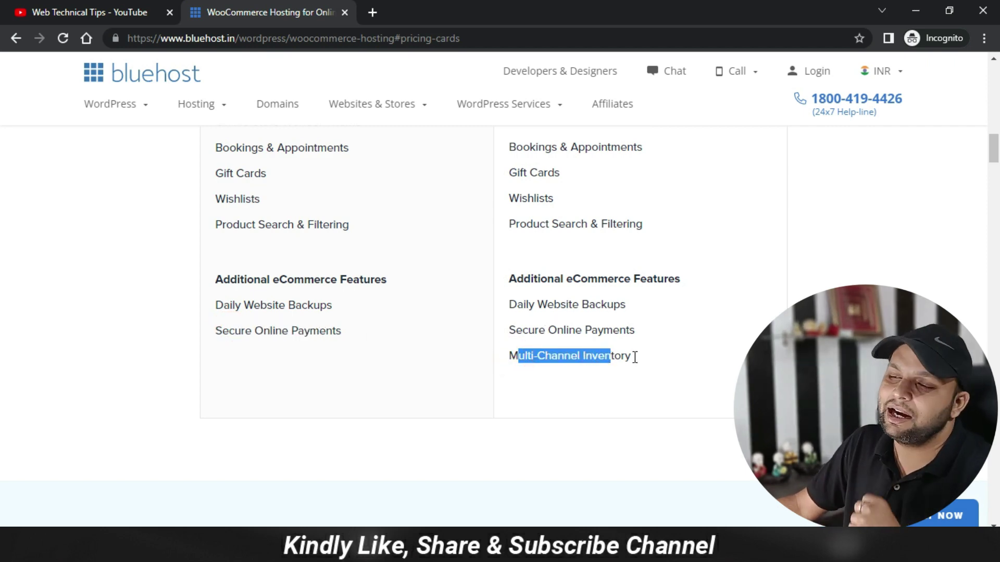
Compare the 12-month prices and SSD storage of the Online Store and Online Store + Marketplace plans.
scroll(645, 361, "up", 15)
scroll(677, 364, "down", 4)
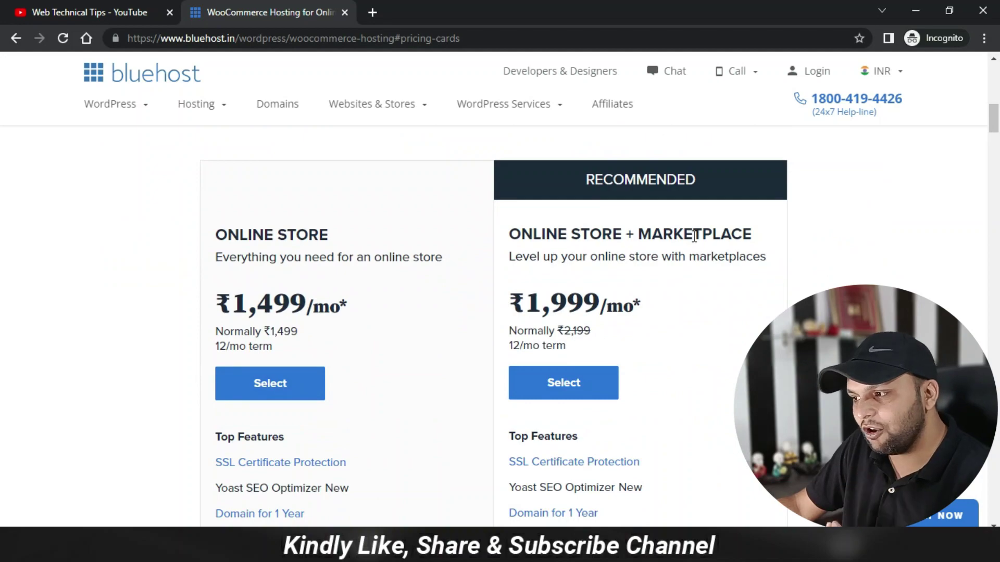
scroll(651, 349, "down", 4)
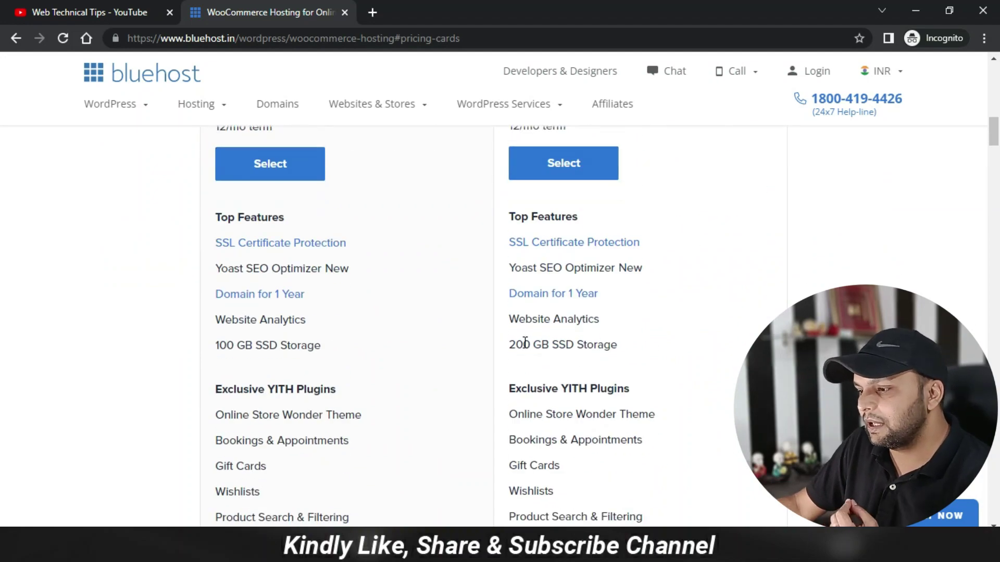
scroll(698, 360, "up", 4)
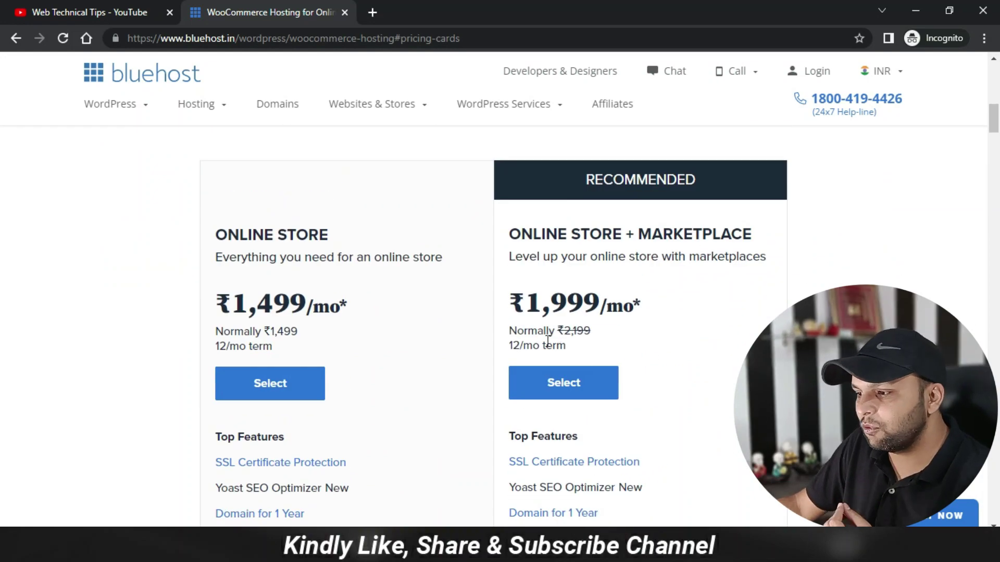
scroll(548, 341, "up", 4)
scroll(557, 261, "down", 1)
Check the 36-month prices of both plans, and return the pricing to the 12-month term.
left_click(555, 254)
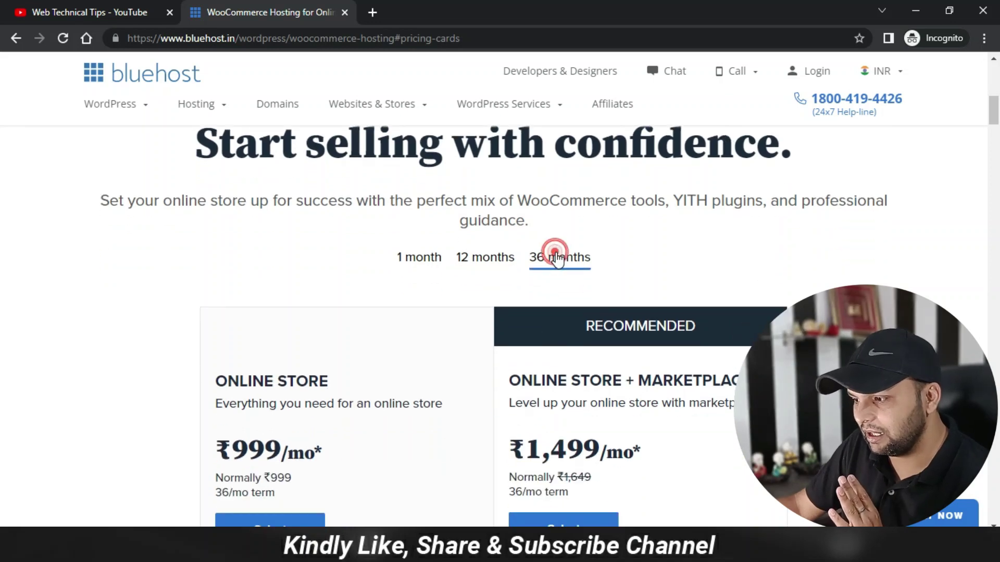
scroll(625, 302, "down", 3)
scroll(631, 298, "up", 3)
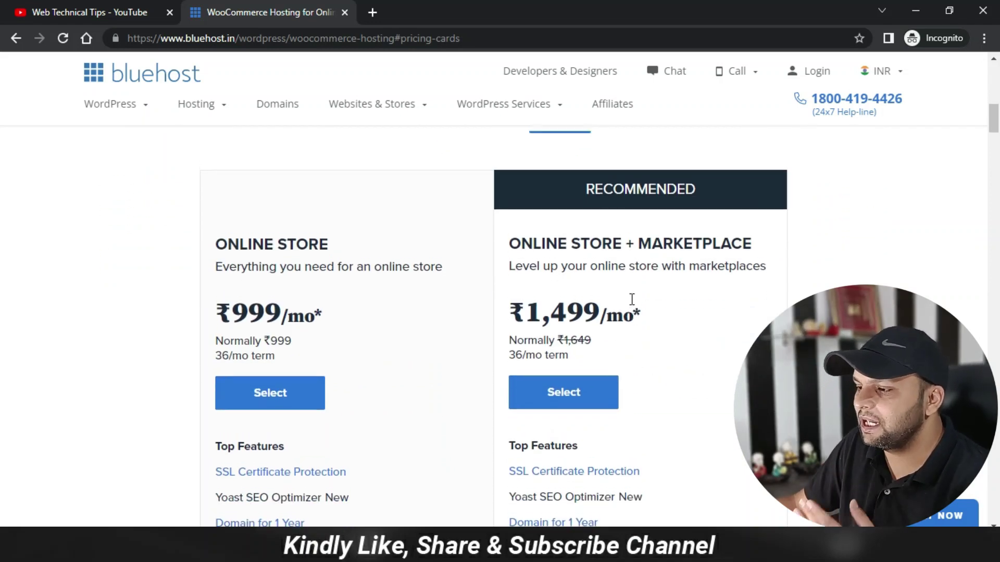
left_click(477, 257)
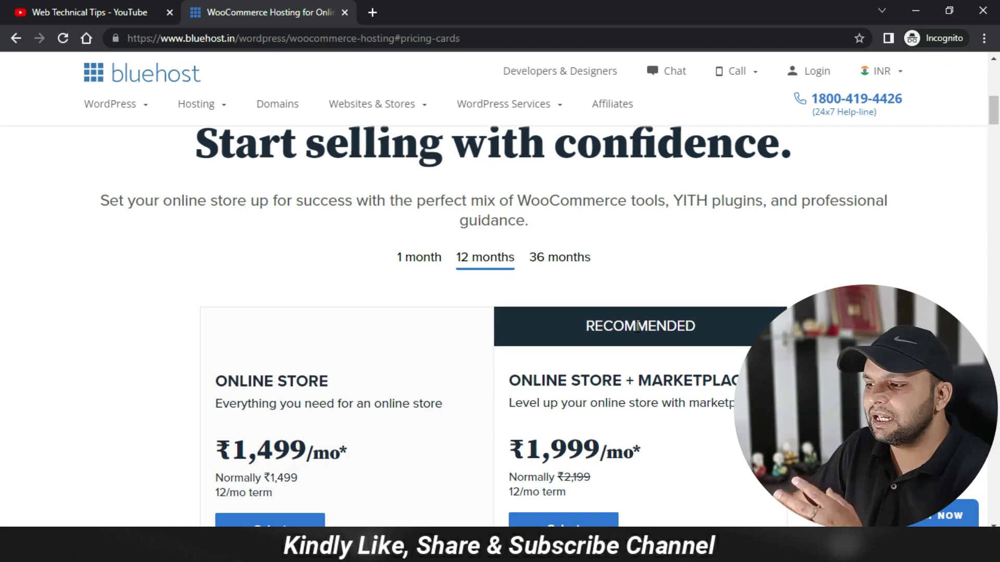
Look through the rest of the plan features and the sections on inventory space, store performance and order history.
scroll(385, 408, "down", 15)
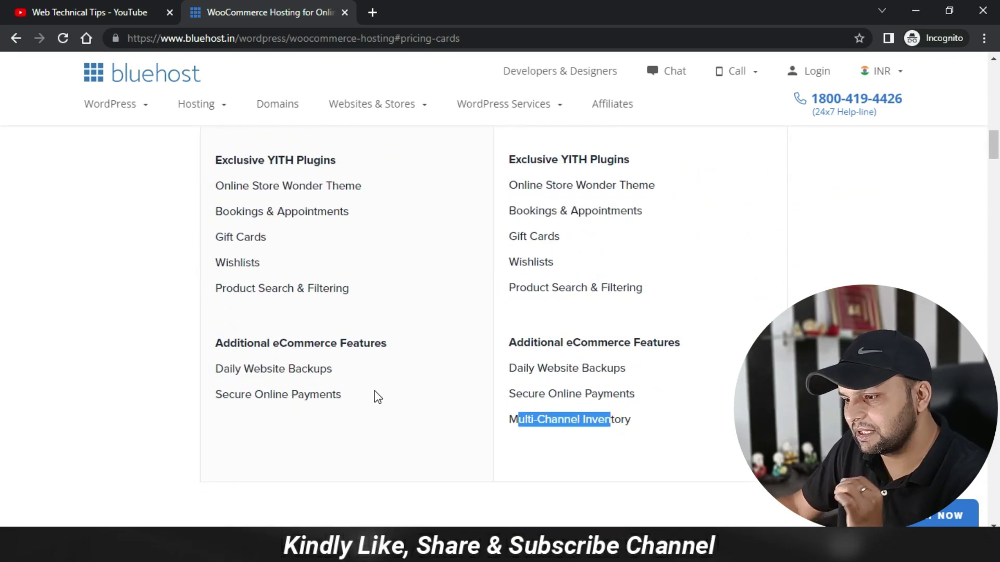
scroll(372, 389, "down", 1)
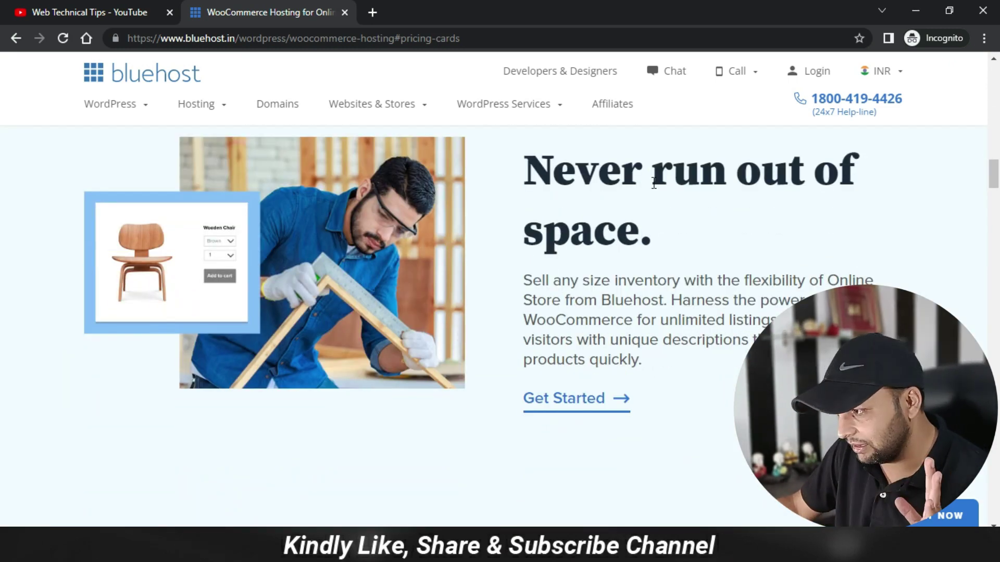
scroll(633, 319, "down", 5)
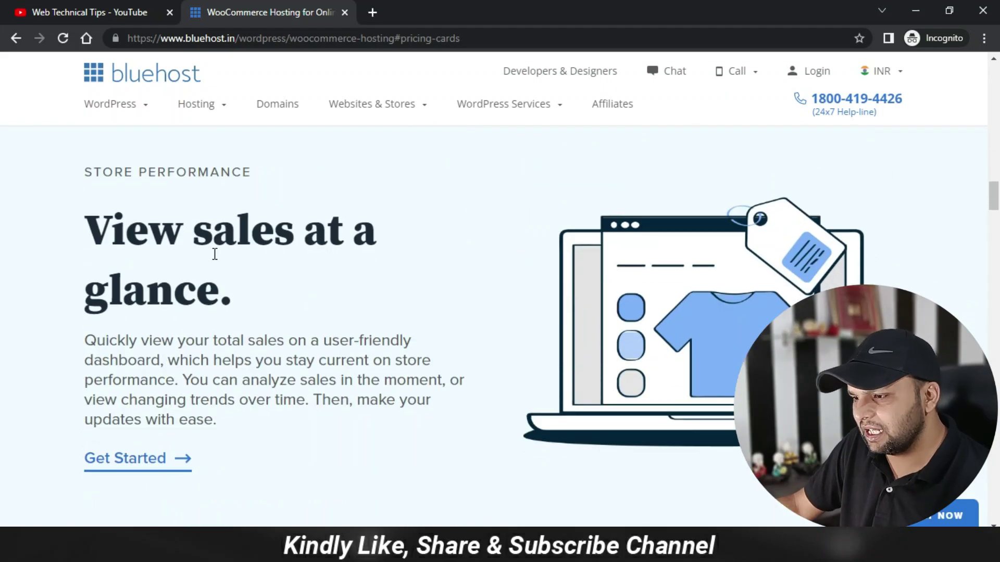
scroll(368, 326, "down", 6)
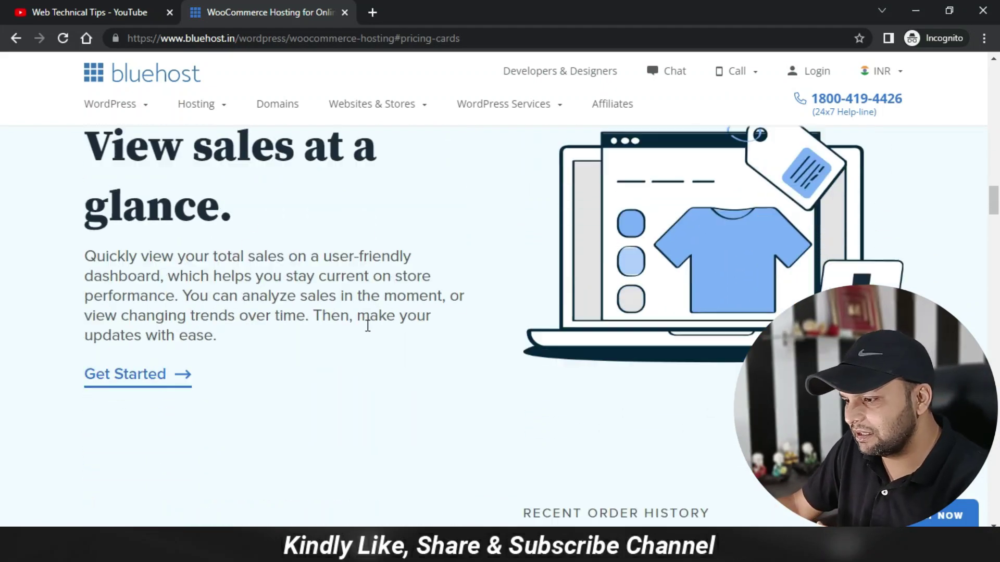
scroll(719, 293, "down", 6)
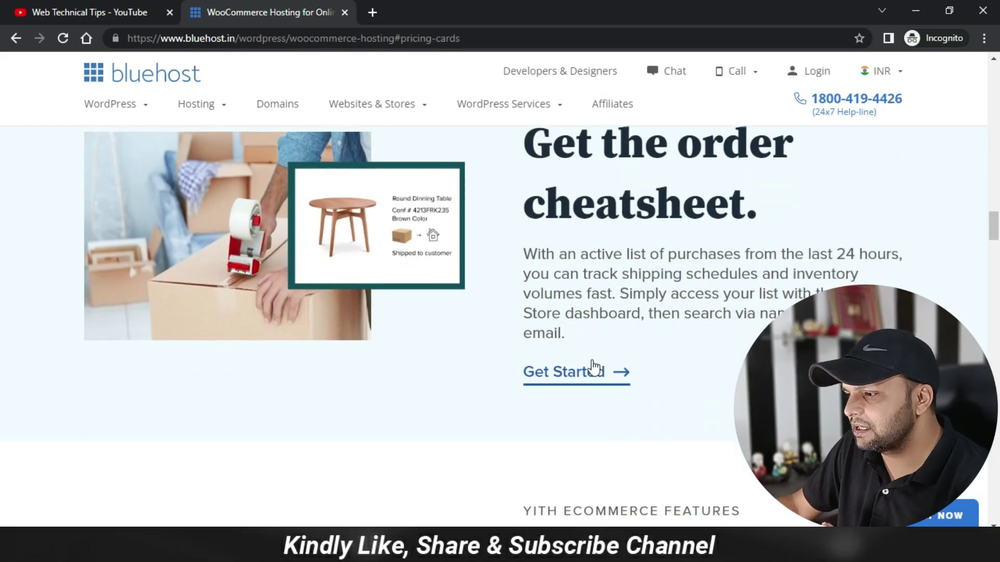
Look through the YITH eCommerce features, covering Store Creation, Appointment Bookings and Gift Cards, highlighting the Gift Cards heading.
scroll(654, 300, "down", 2)
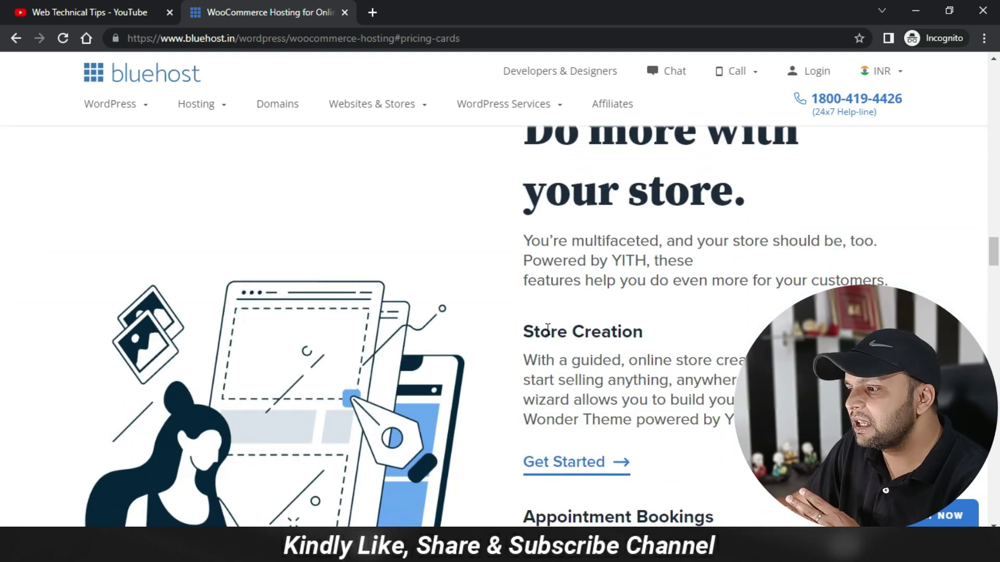
scroll(567, 328, "up", 2)
scroll(583, 265, "down", 4)
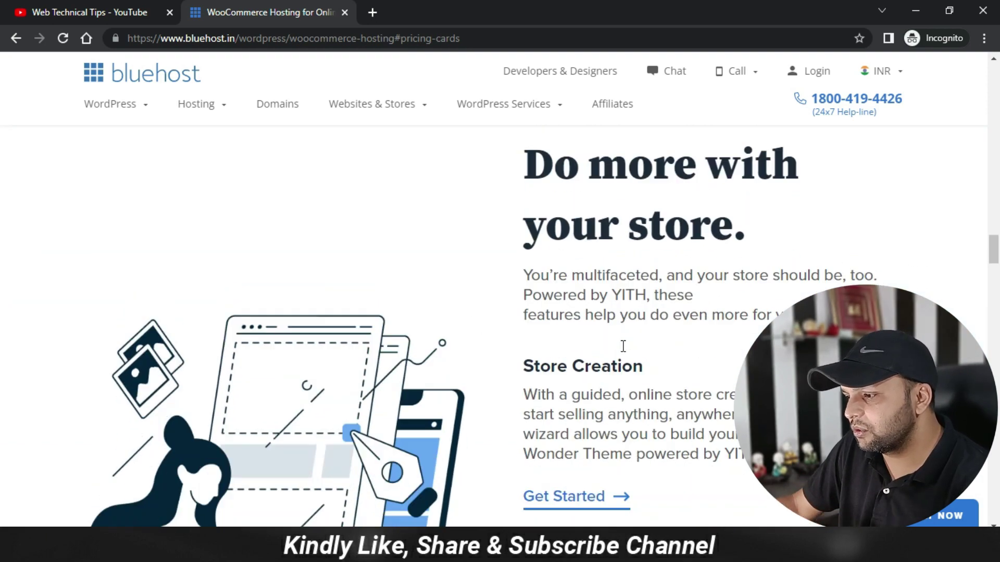
scroll(533, 274, "down", 2)
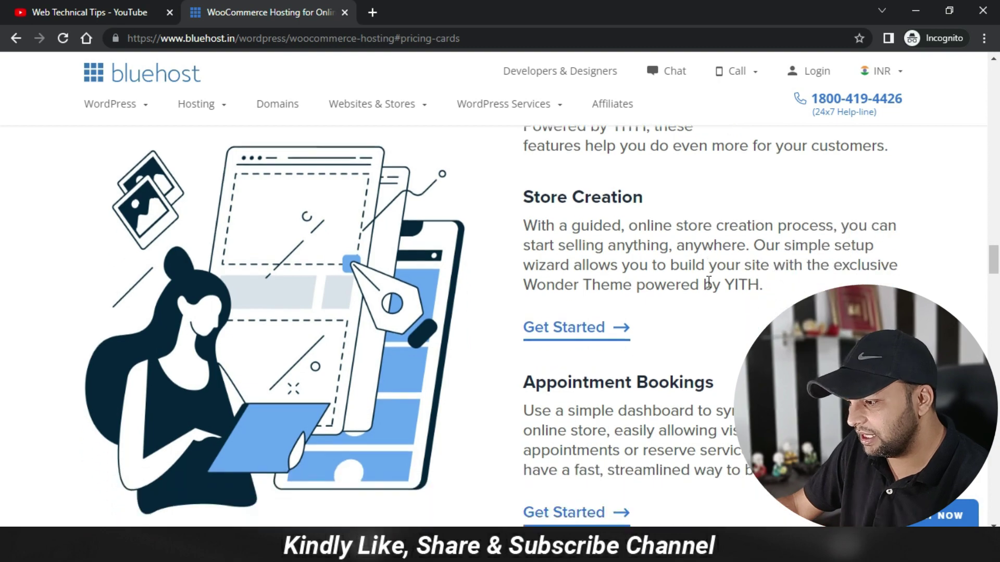
left_click_drag(536, 297, 721, 308)
scroll(564, 285, "down", 3)
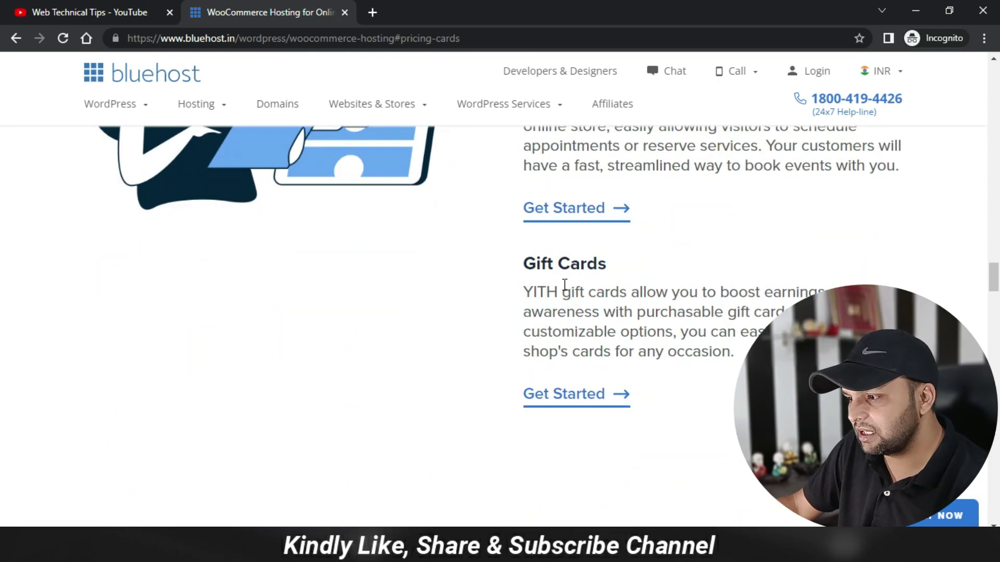
left_click_drag(539, 270, 608, 264)
Examine the eCommerce plugin categories, from Shipping and Billing & Payments to Marketing, Performance & Security and Store Management.
scroll(623, 284, "down", 9)
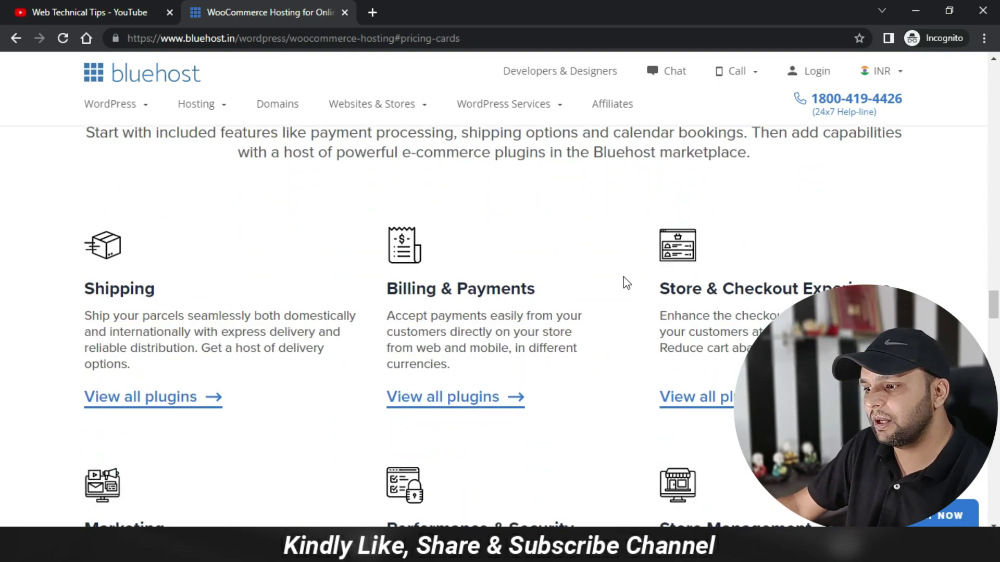
scroll(815, 280, "down", 1)
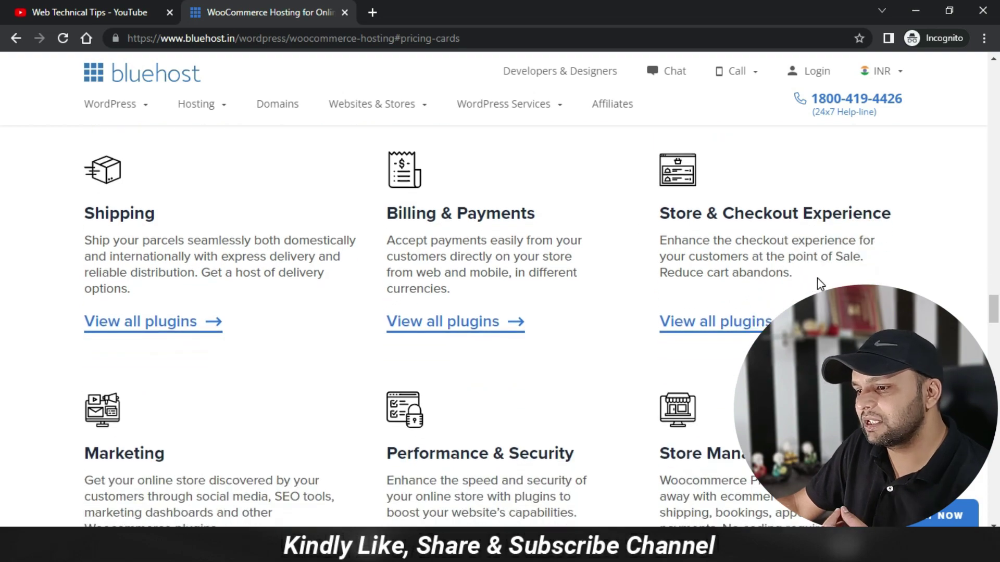
scroll(686, 445, "down", 4)
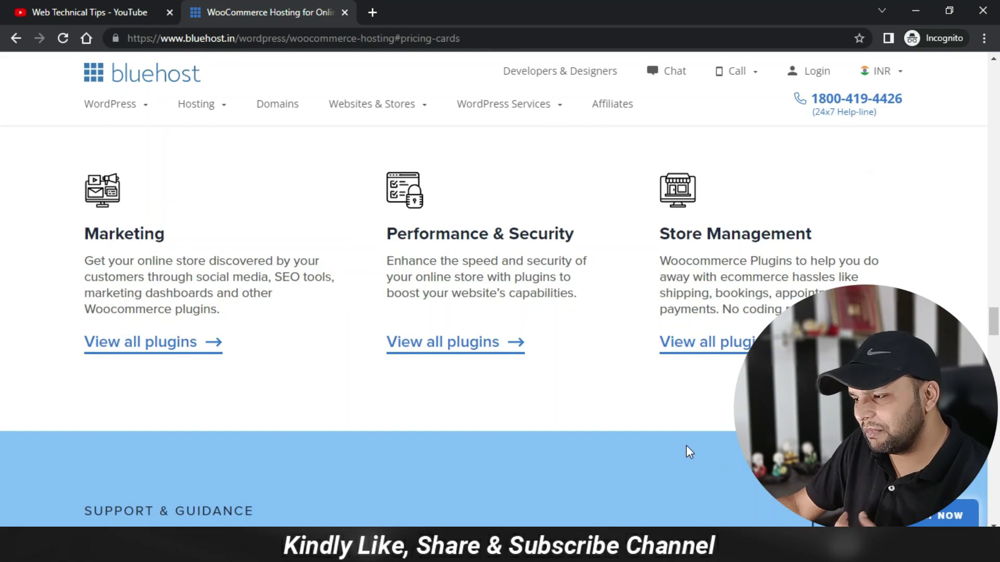
Return to the pricing cards and select the Online Store plan on the 12-month term.
scroll(542, 420, "up", 12)
scroll(542, 420, "up", 15)
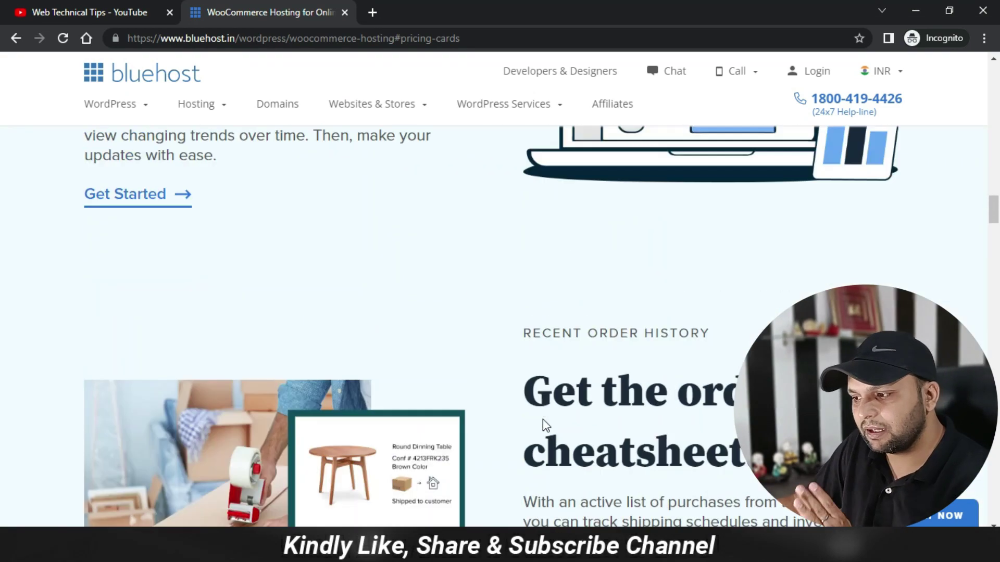
scroll(497, 405, "up", 12)
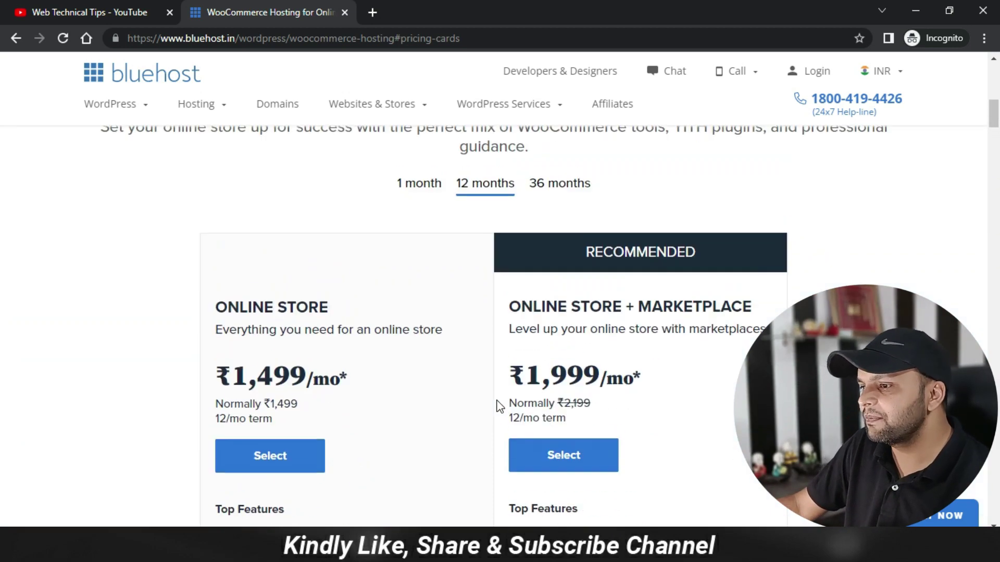
scroll(495, 404, "down", 3)
left_click(273, 242)
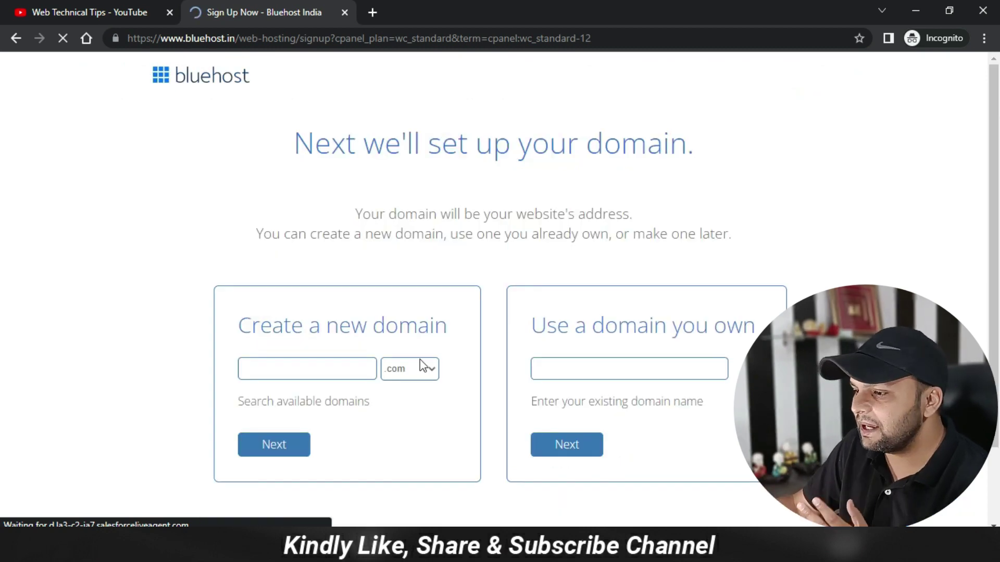
Skip the domain setup by choosing to create the domain later.
scroll(421, 364, "down", 2)
left_click(273, 277)
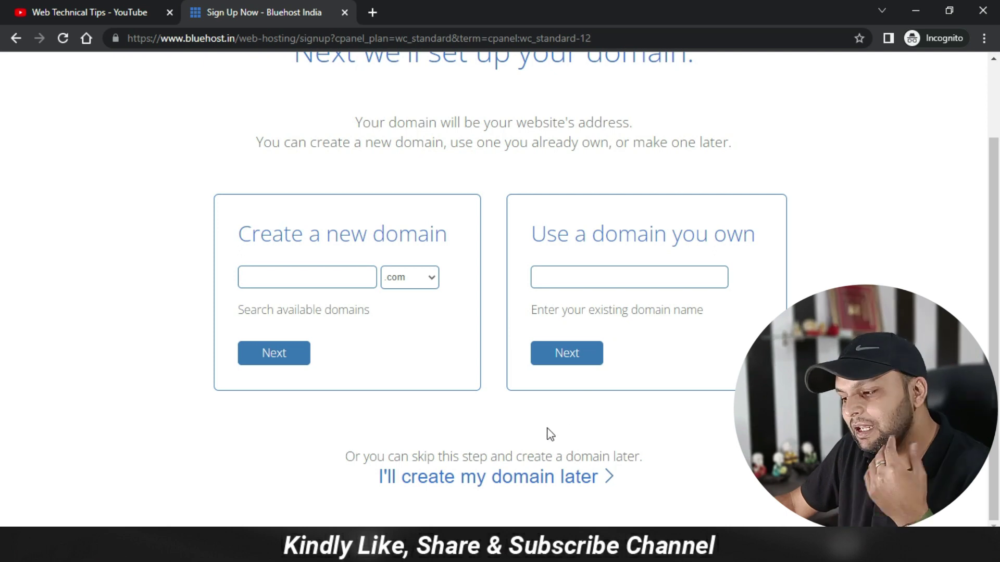
left_click(509, 485)
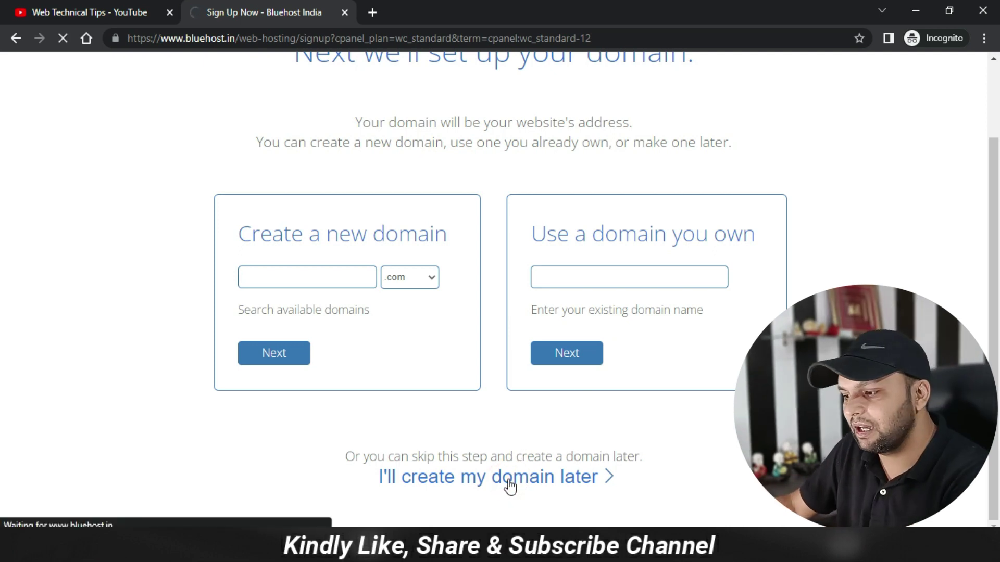
Review the account form and the available plan terms, keeping the Account Plan at Online Store 12 Month Price - ₹1,499/mo.
scroll(298, 361, "down", 3)
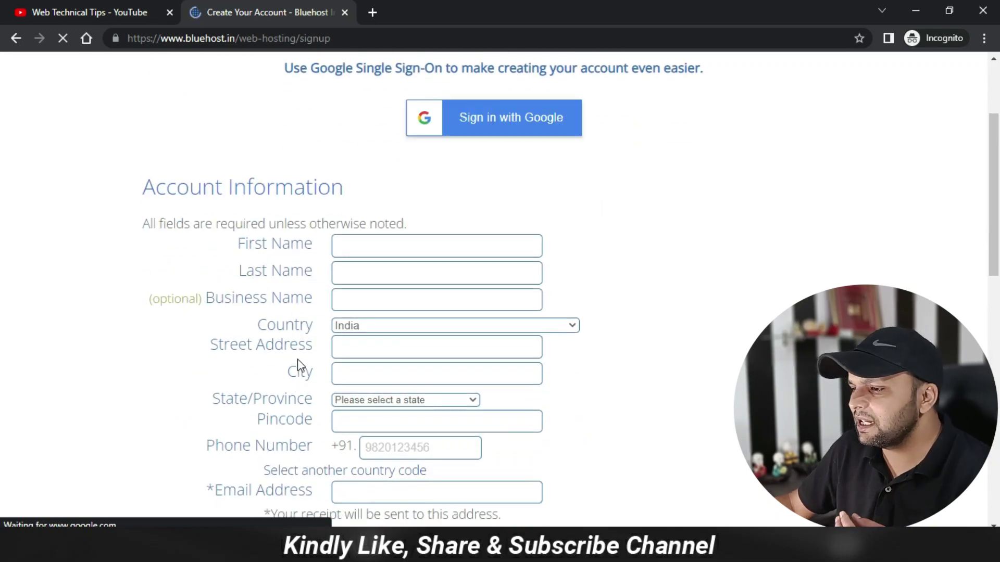
scroll(489, 279, "down", 3)
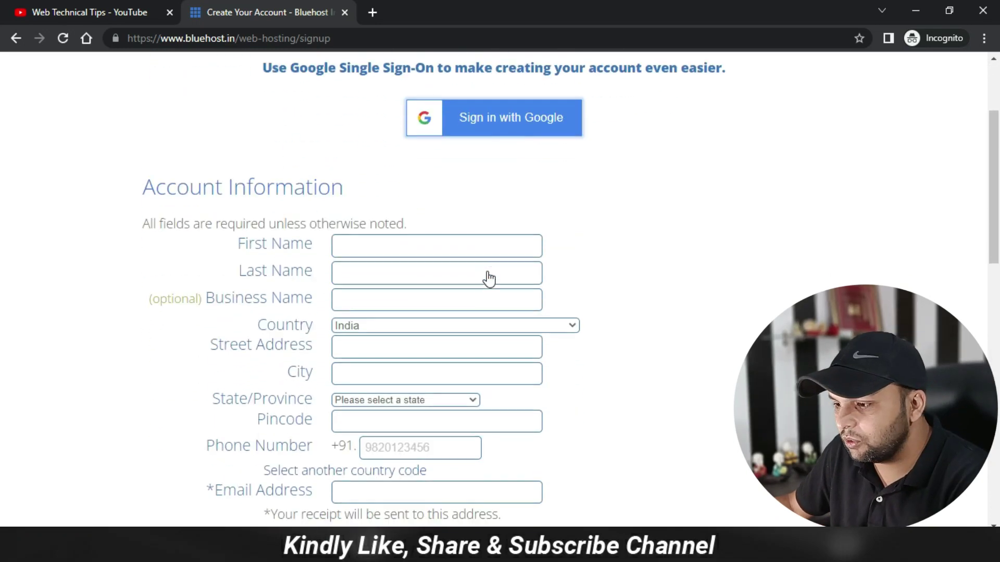
scroll(383, 258, "down", 1)
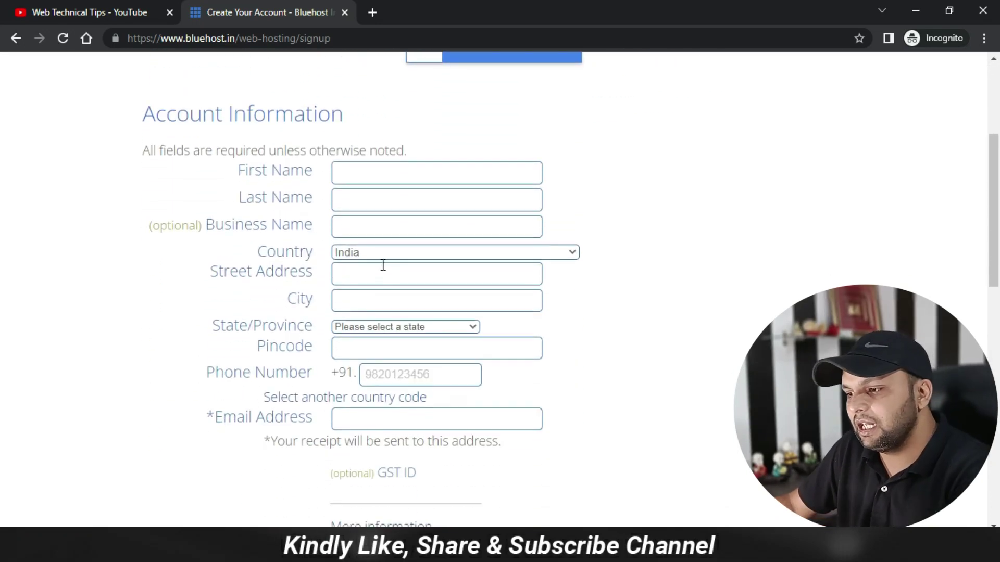
scroll(453, 296, "down", 2)
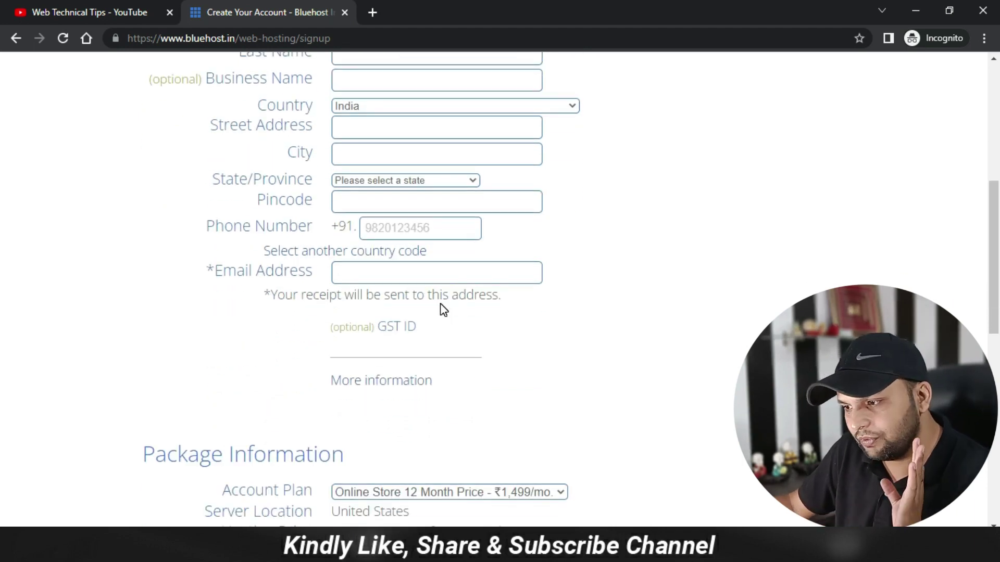
scroll(441, 308, "down", 3)
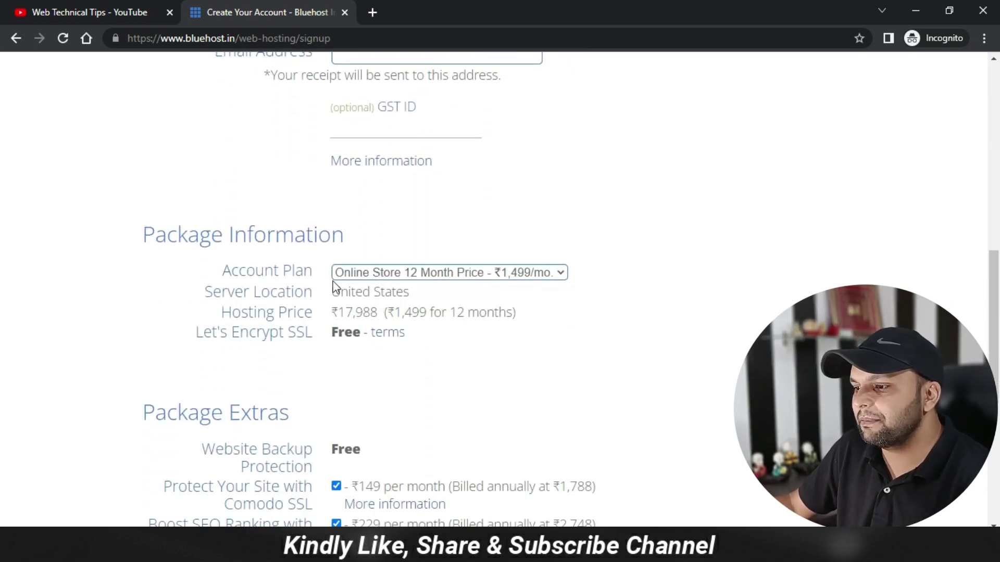
left_click(467, 271)
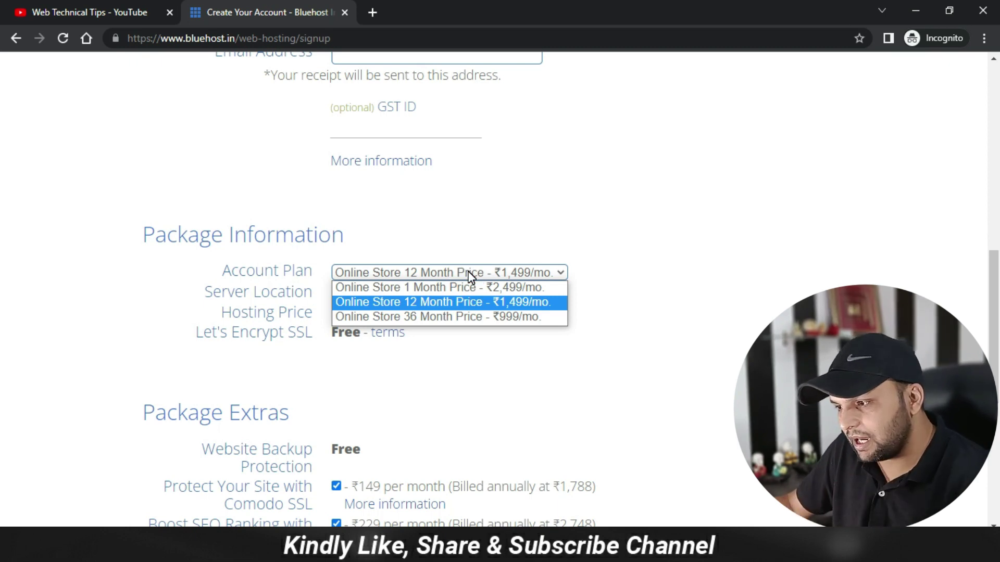
left_click(468, 272)
left_click(469, 271)
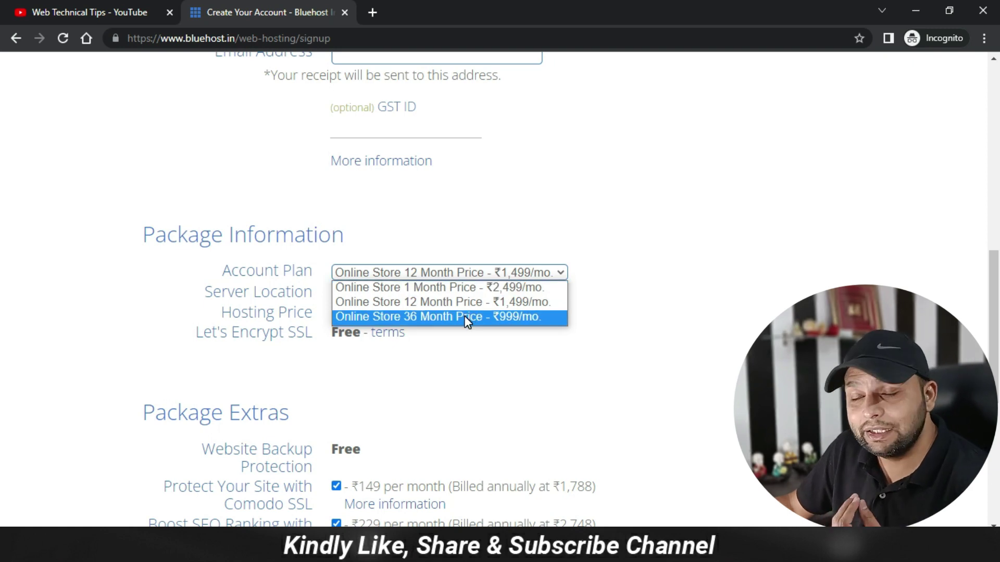
left_click(462, 302)
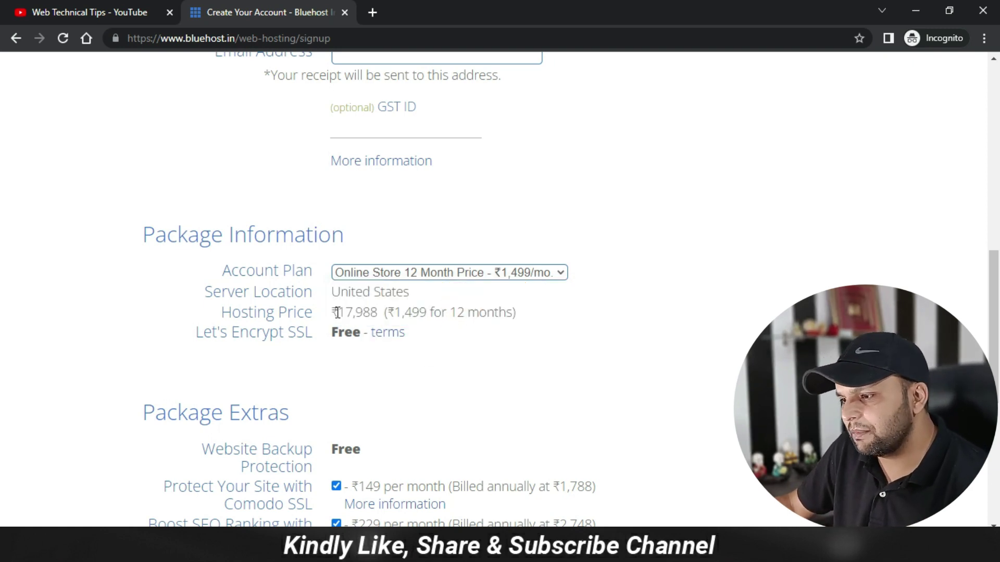
Remove the Comodo SSL and Yoast Premium package extras from the order and check the total.
scroll(375, 398, "down", 3)
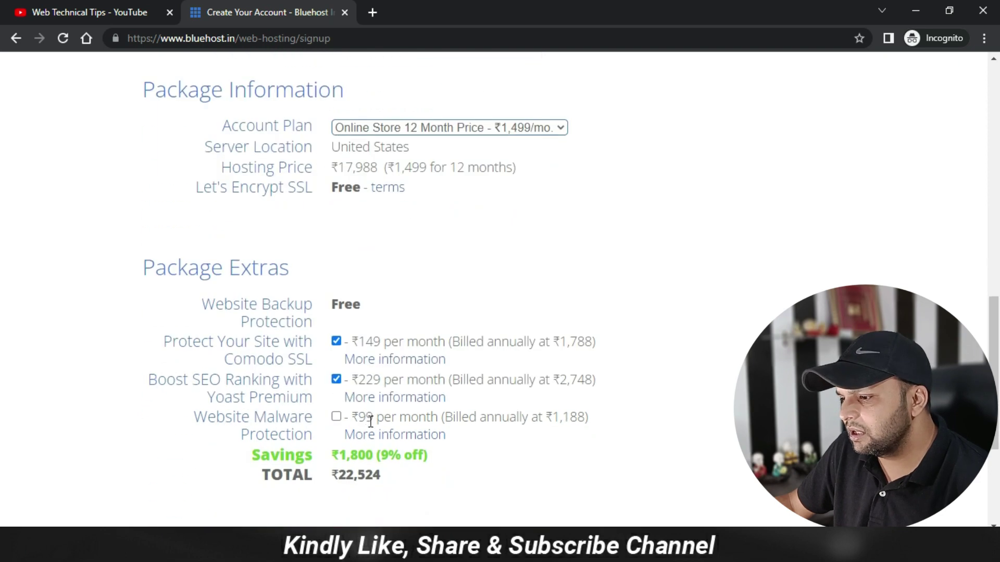
left_click(336, 340)
left_click(336, 377)
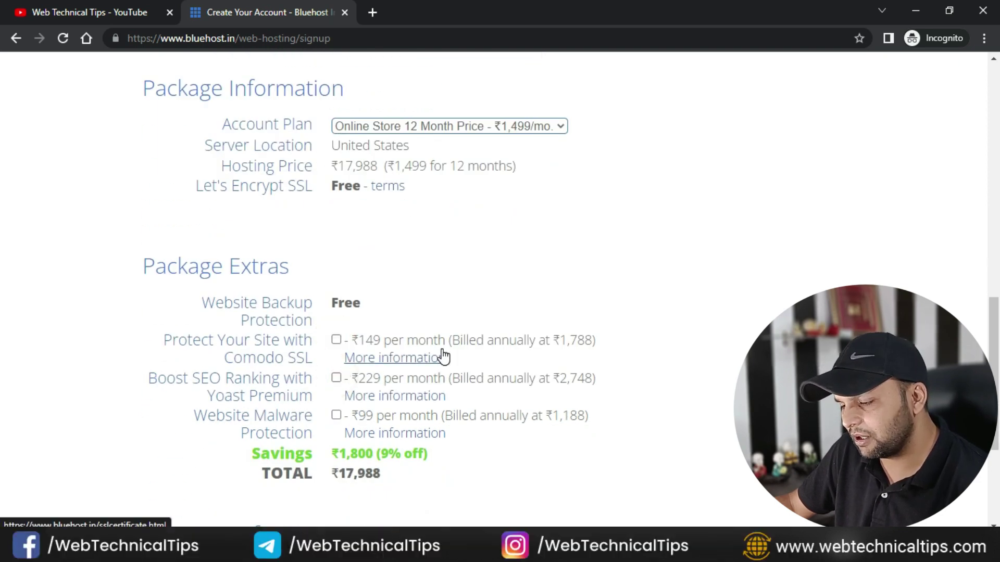
scroll(442, 354, "down", 3)
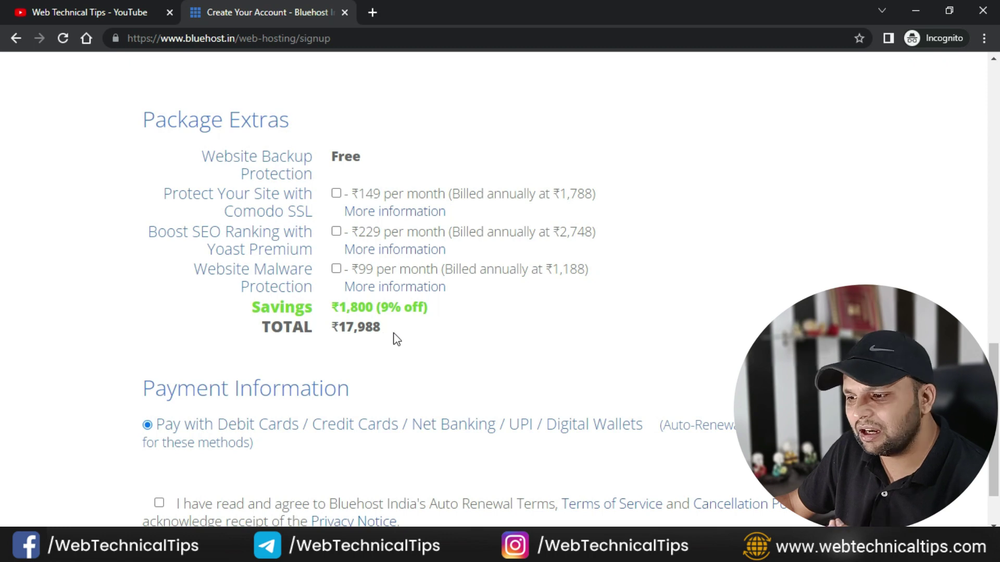
Check the total for the Online Store 36 Month plan, and return the Account Plan to Online Store 12 Month Price.
scroll(430, 339, "up", 9)
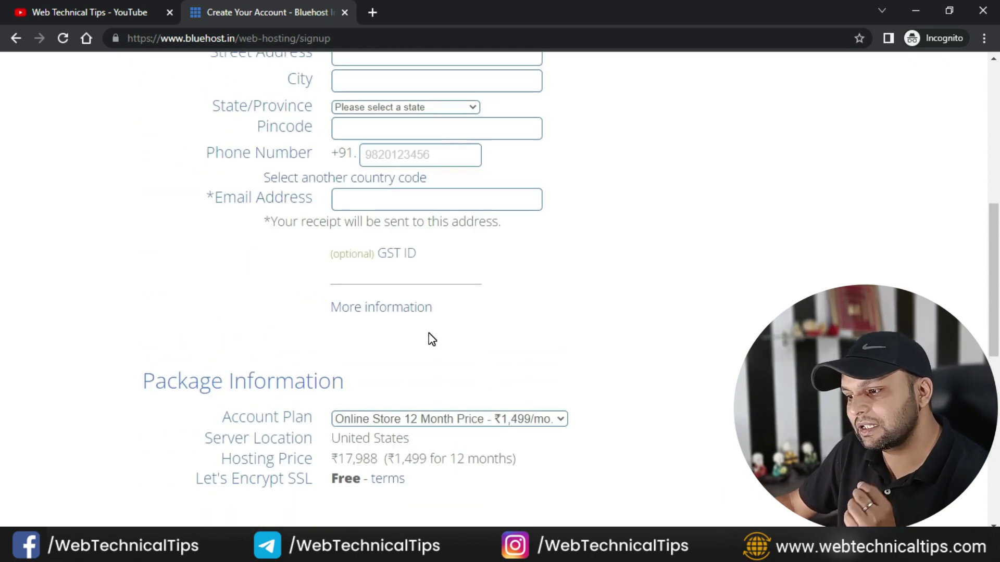
left_click(424, 418)
left_click(438, 459)
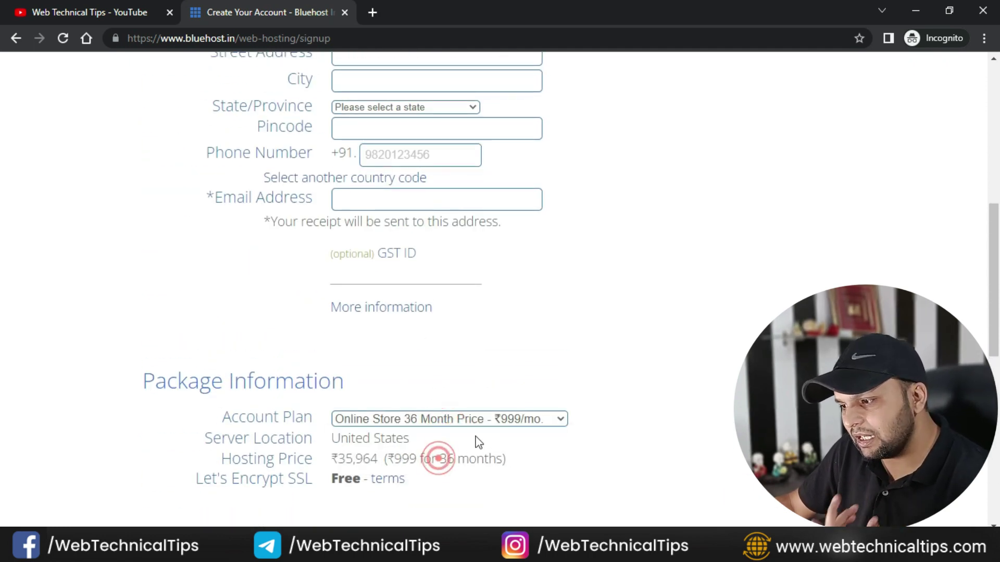
scroll(478, 443, "down", 7)
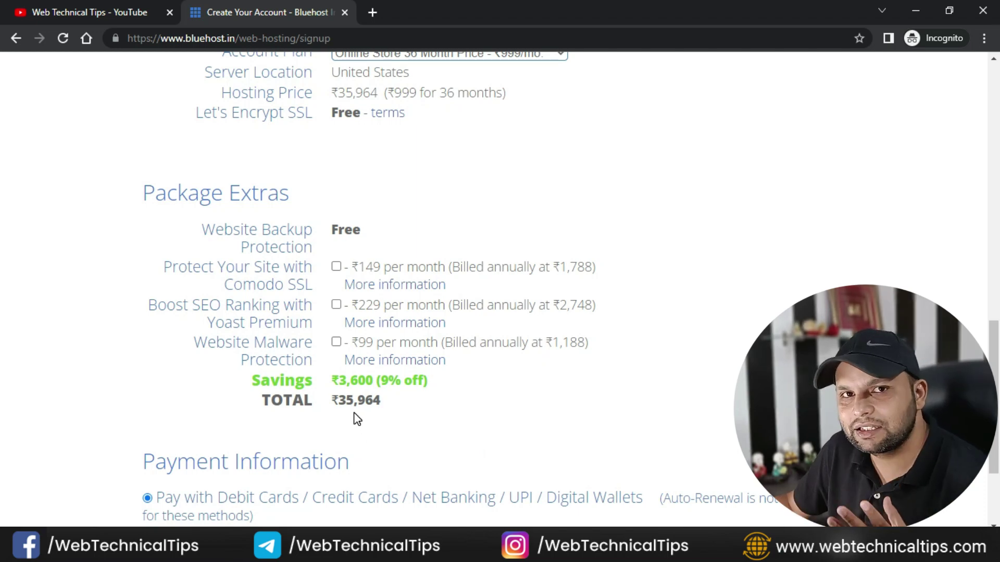
scroll(383, 416, "up", 8)
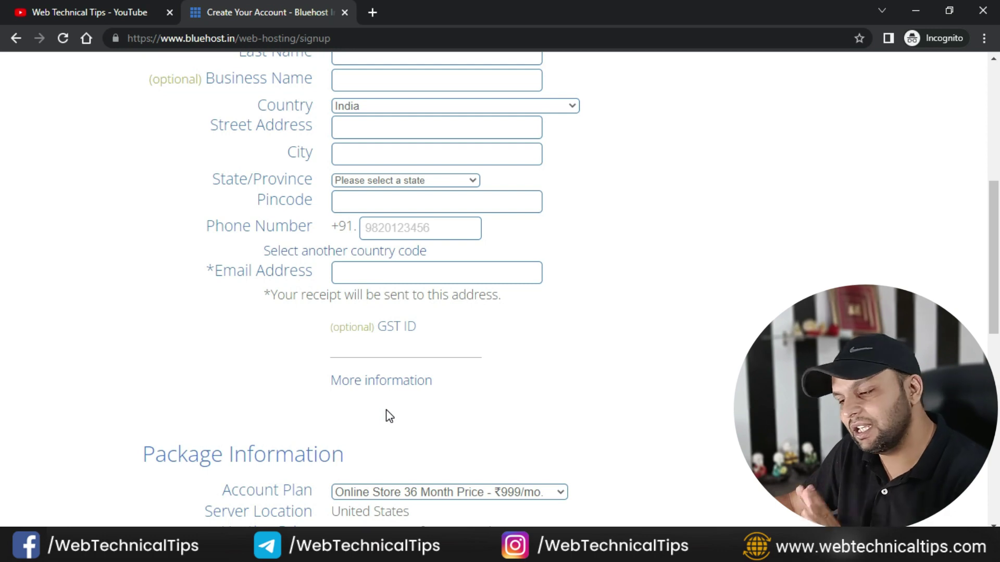
scroll(448, 405, "down", 2)
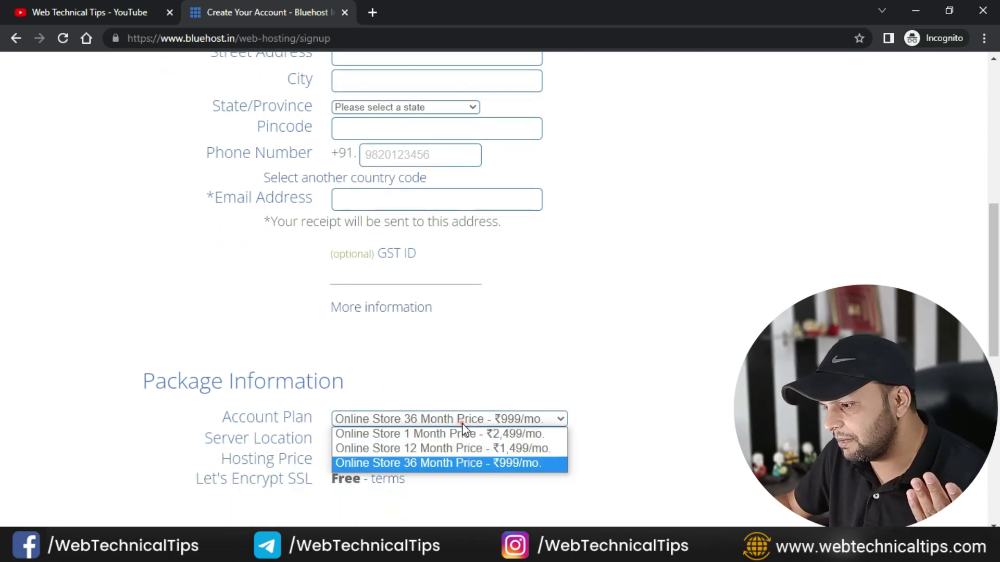
left_click(457, 419)
left_click(456, 449)
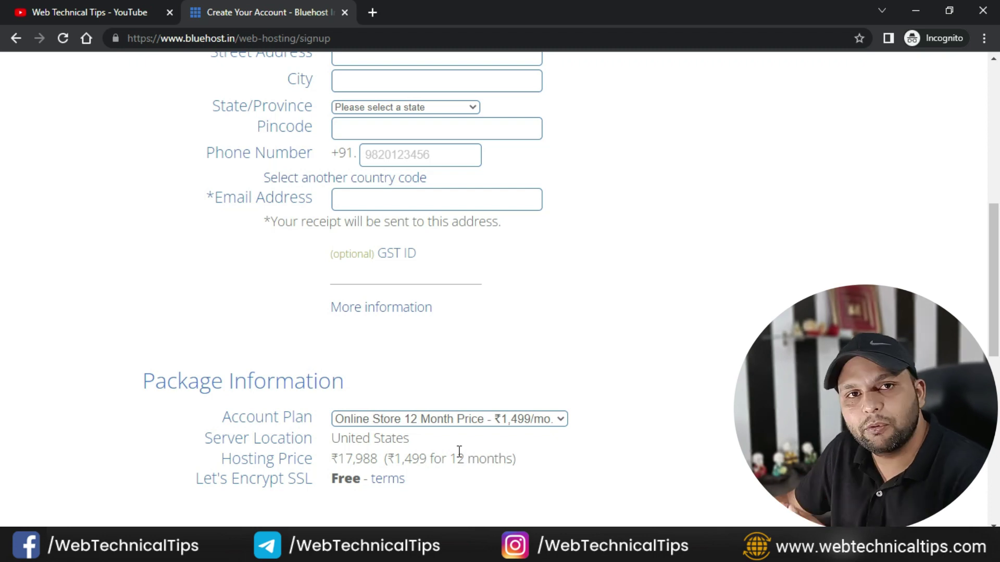
Review the payment information and agree to the Auto Renewal Terms, Terms of Service and cancellation terms.
scroll(334, 406, "down", 10)
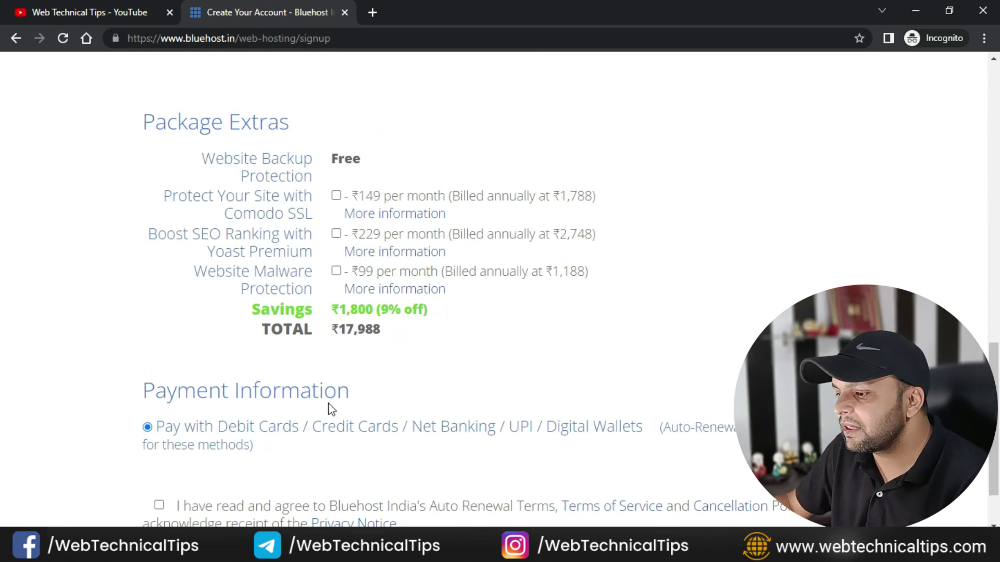
scroll(191, 387, "down", 1)
left_click(159, 429)
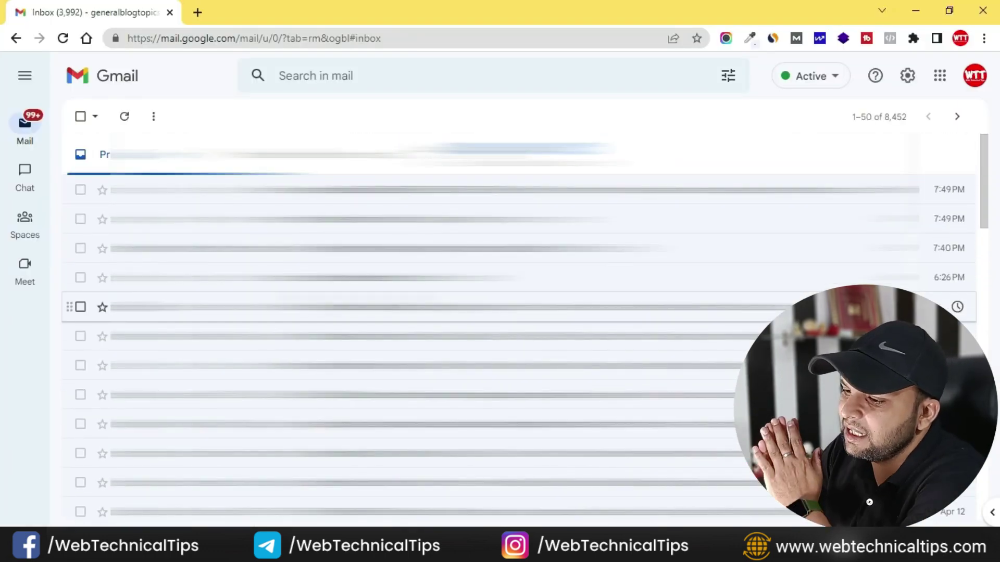
Open the "Welcome to Bluehost India!" email in Gmail and read its account and FTP information.
left_click(316, 306)
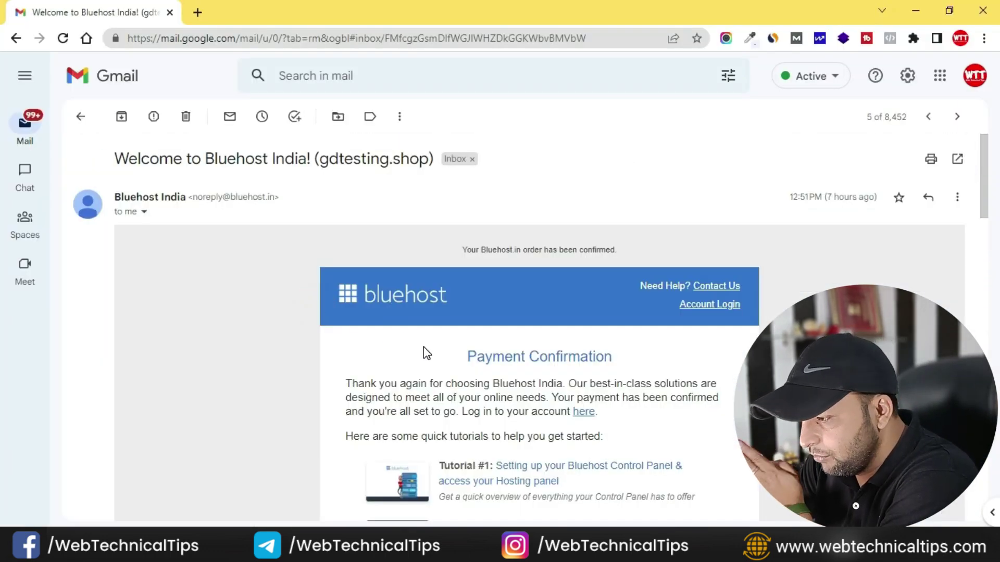
scroll(423, 347, "down", 14)
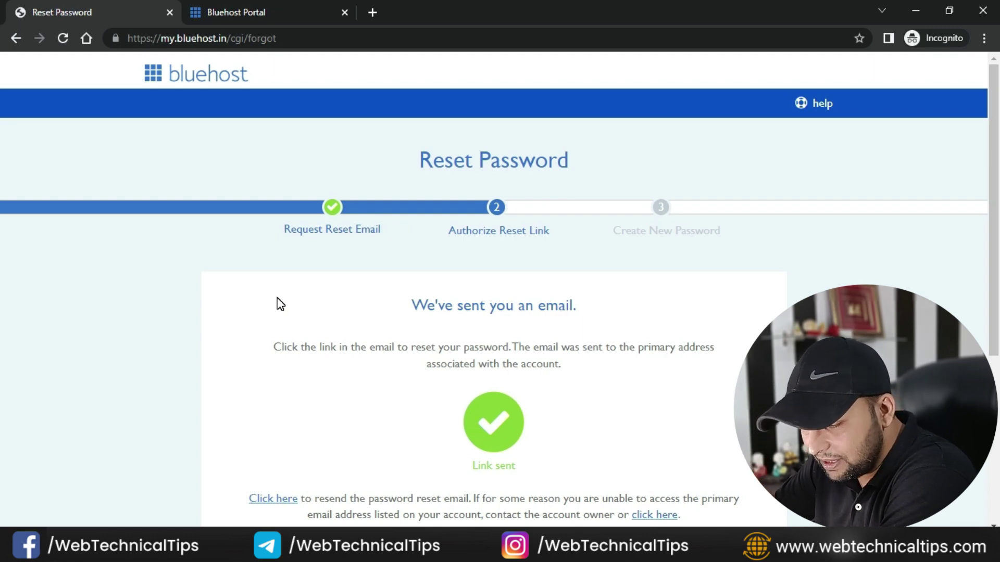
Switch from the Reset Password page to Gmail, leave the welcome email and open the Password Reset Request email for GDTESTING.SHOP.
key("alt+Tab")
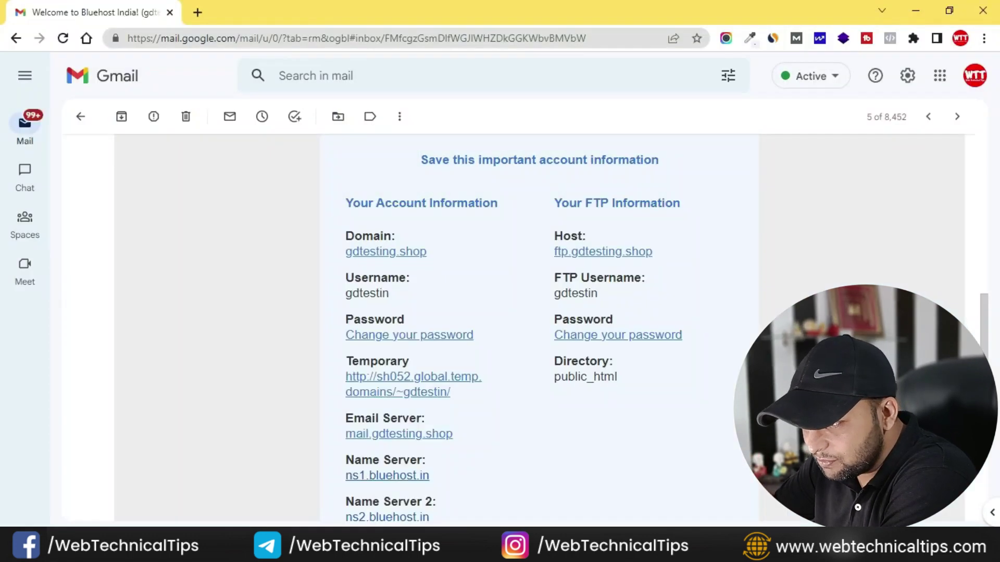
left_click(79, 116)
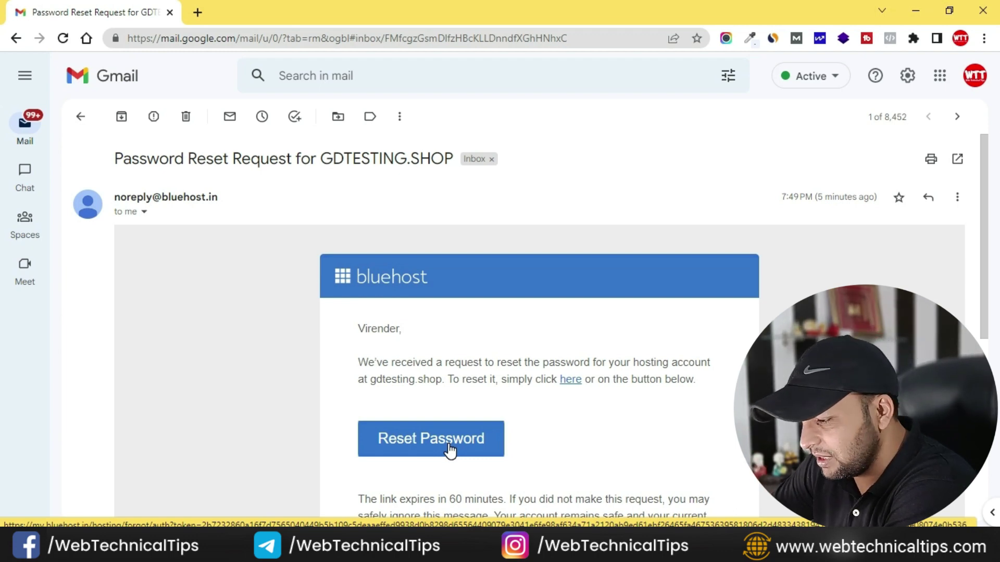
Switch from Gmail to the Bluehost Portal page and start creating the website instead of migrating one.
key("alt+Tab")
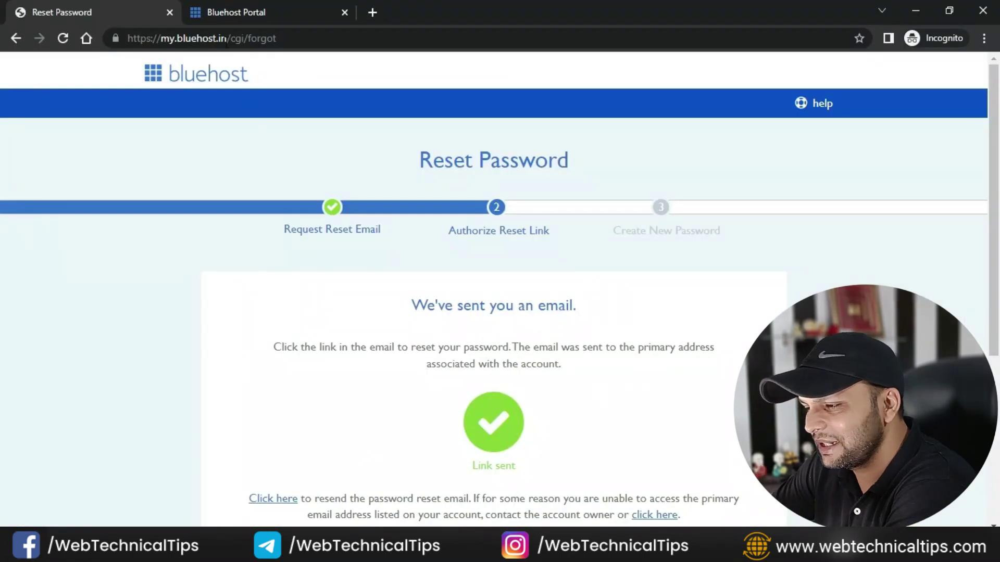
left_click(252, 12)
scroll(585, 352, "up", 3)
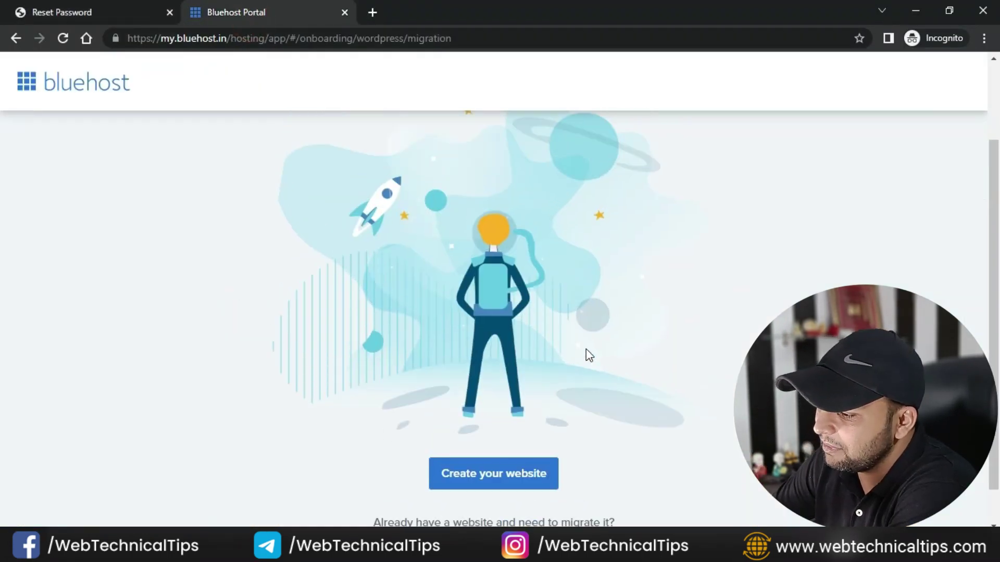
scroll(378, 295, "down", 2)
scroll(375, 290, "down", 1)
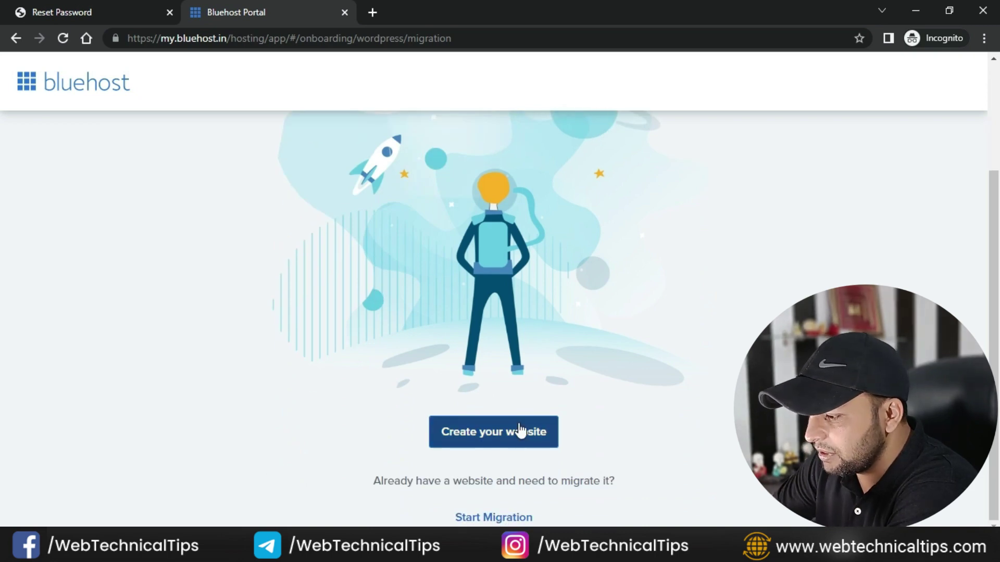
left_click(498, 439)
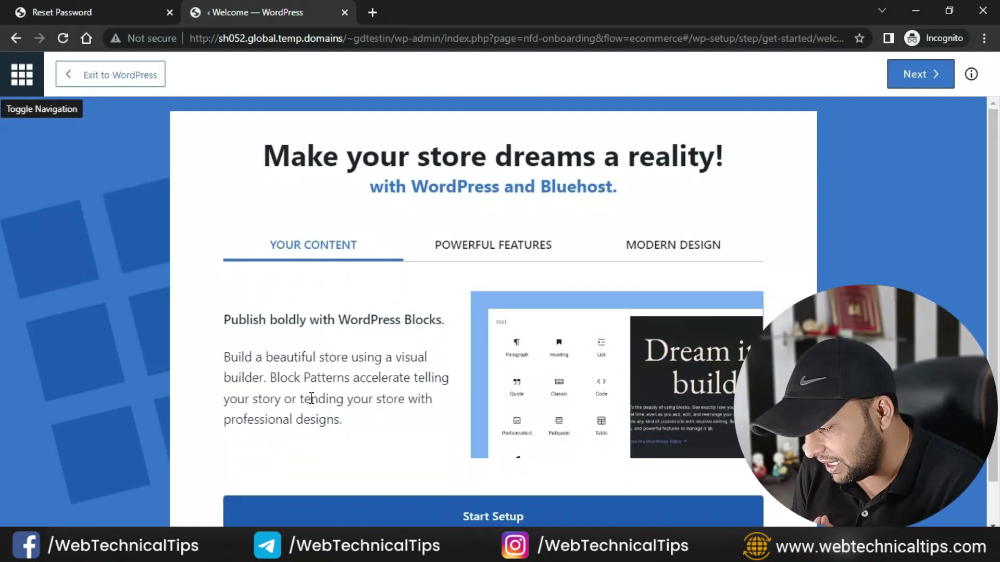
Look through the Powerful Features, Modern Design and Your Content overviews on the store welcome page.
left_click(504, 238)
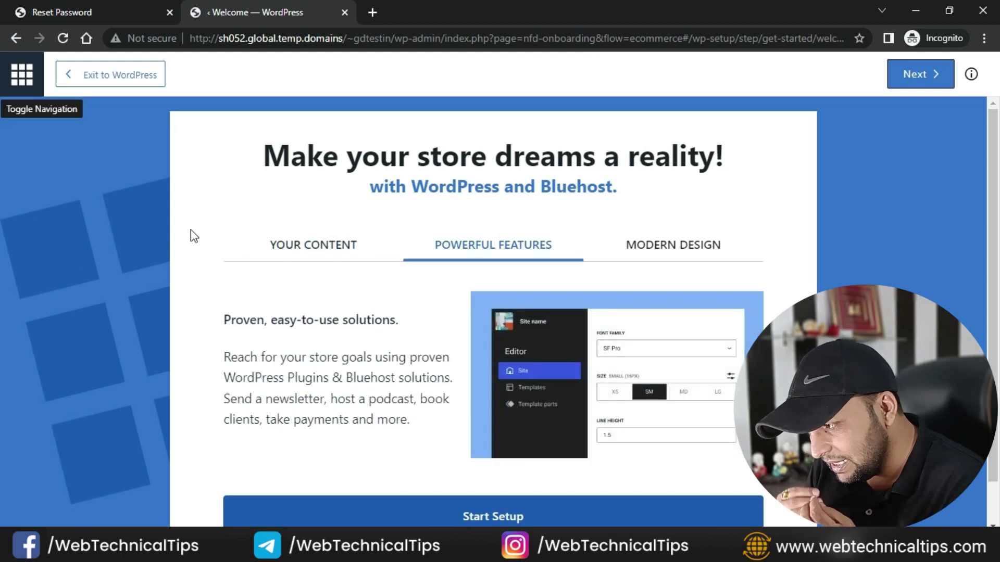
scroll(169, 254, "down", 1)
scroll(169, 260, "up", 1)
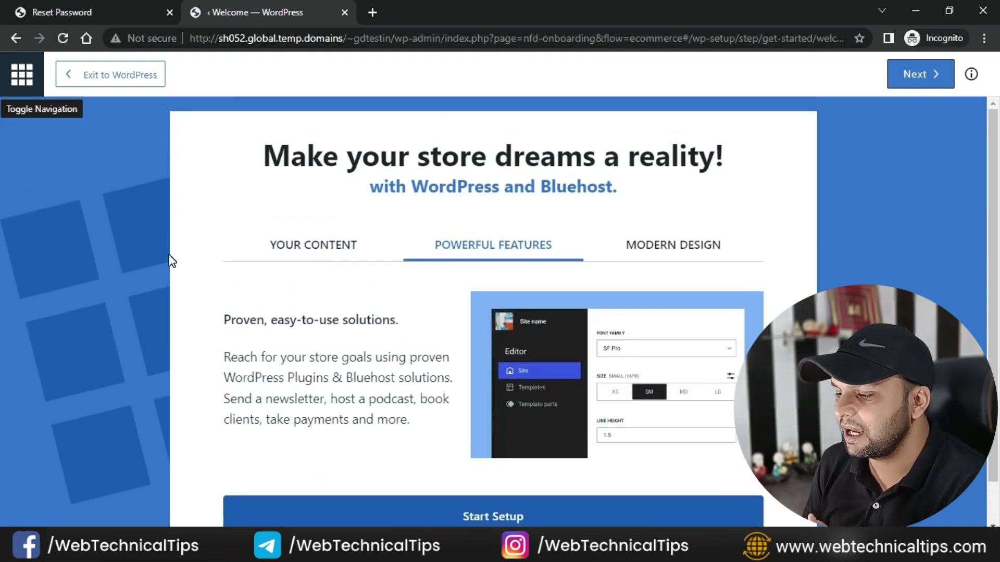
left_click(348, 253)
left_click(552, 262)
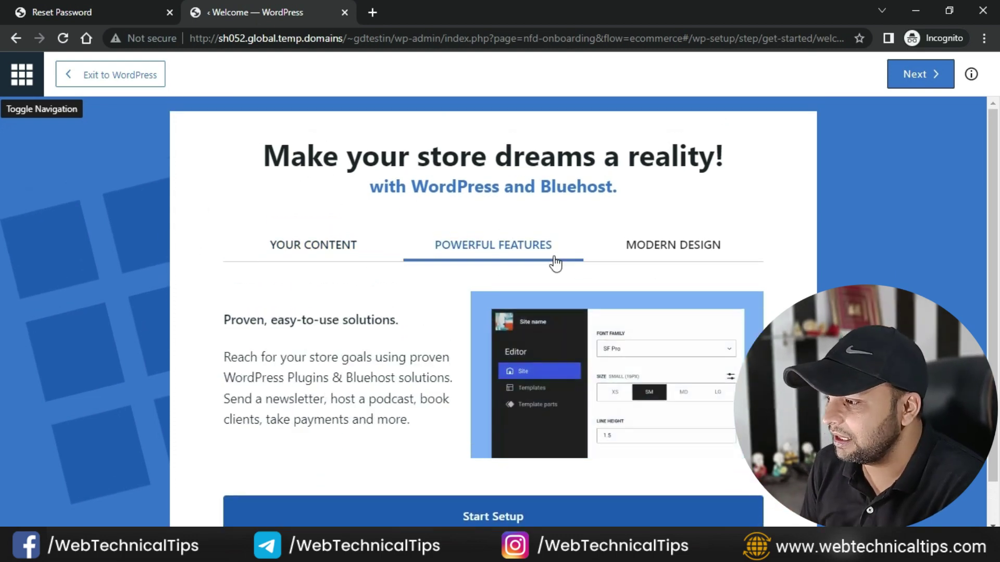
left_click(711, 255)
left_click(299, 255)
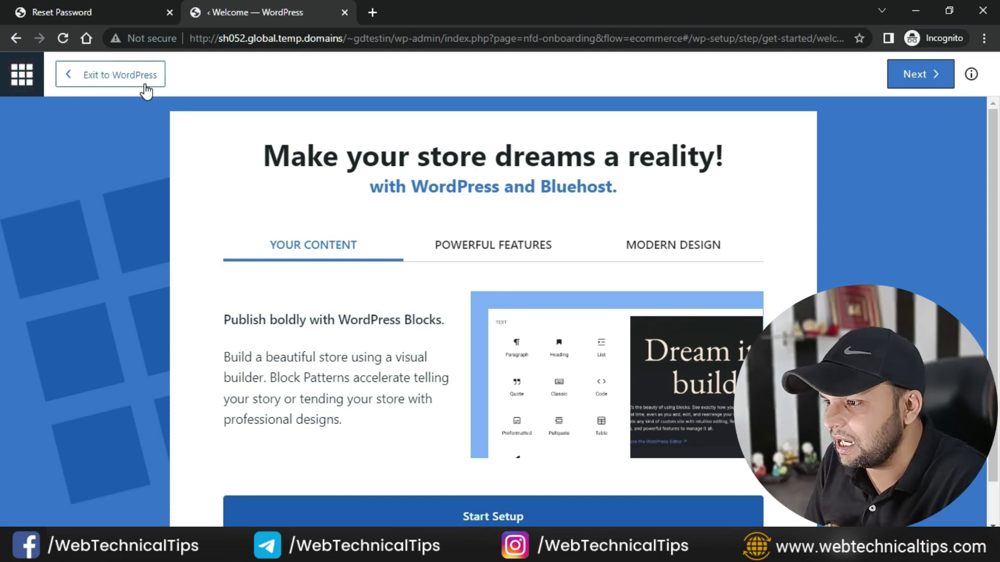
Start the store setup, answer the WordPress experience question with "Used it some" and continue.
scroll(493, 313, "down", 2)
scroll(412, 520, "down", 1)
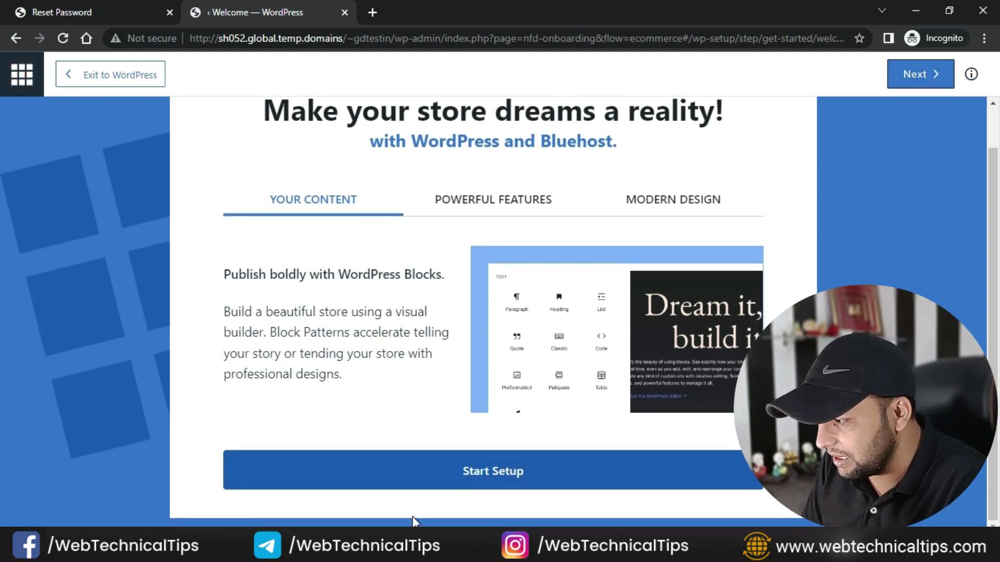
left_click(557, 473)
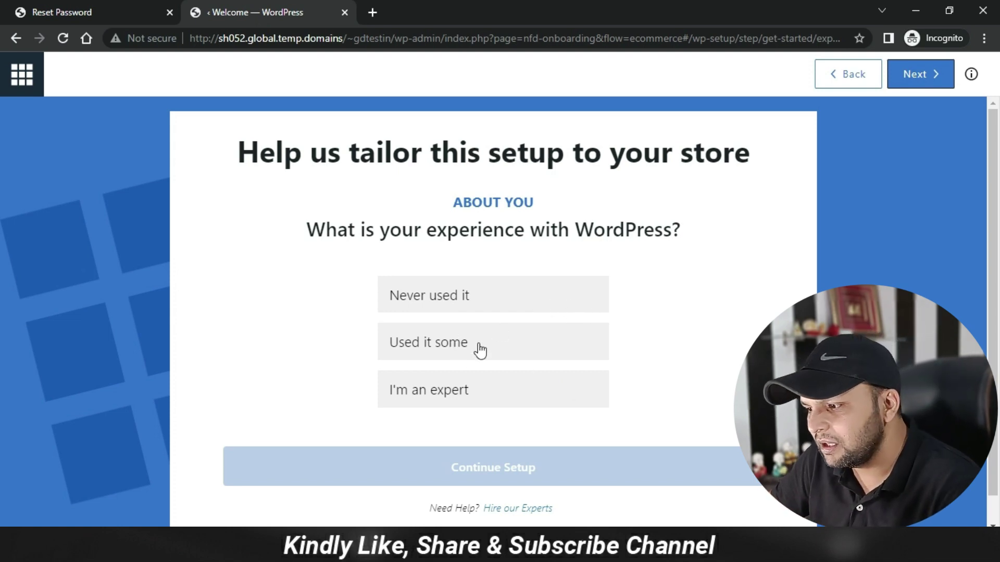
left_click(498, 344)
scroll(589, 463, "down", 1)
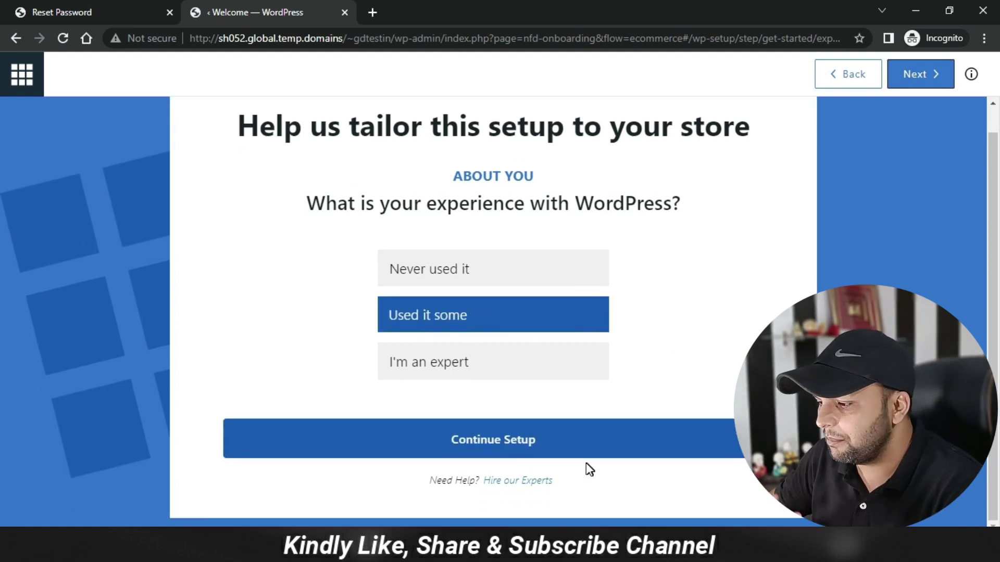
left_click(583, 442)
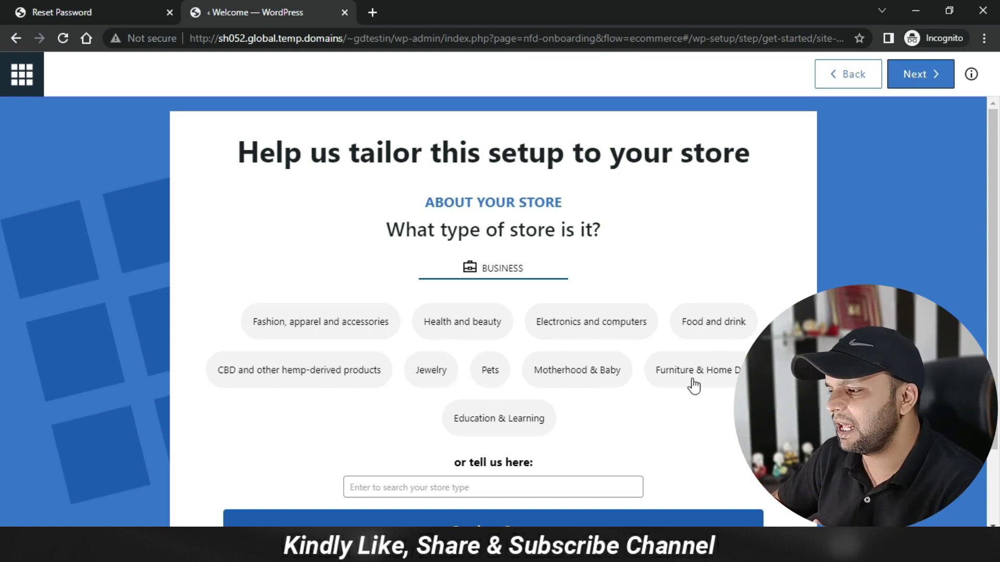
Choose "Fashion, apparel and accessories" as the store type and continue the setup.
scroll(654, 413, "down", 2)
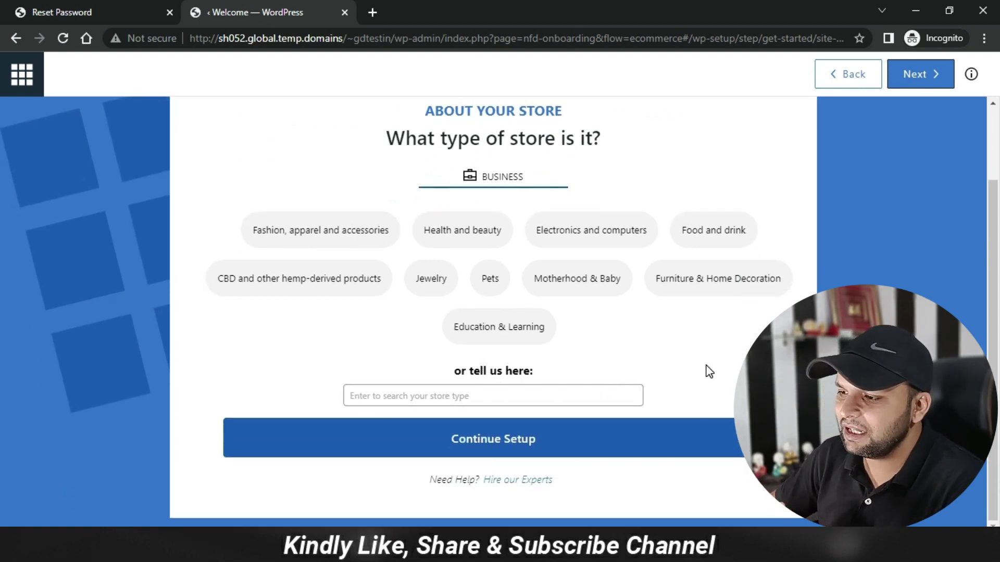
scroll(709, 371, "up", 2)
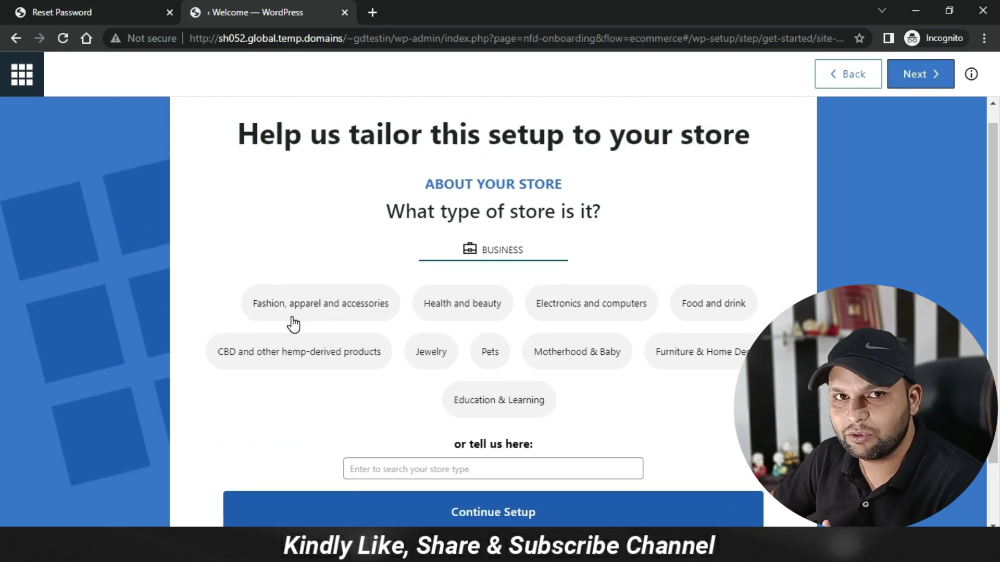
left_click(349, 314)
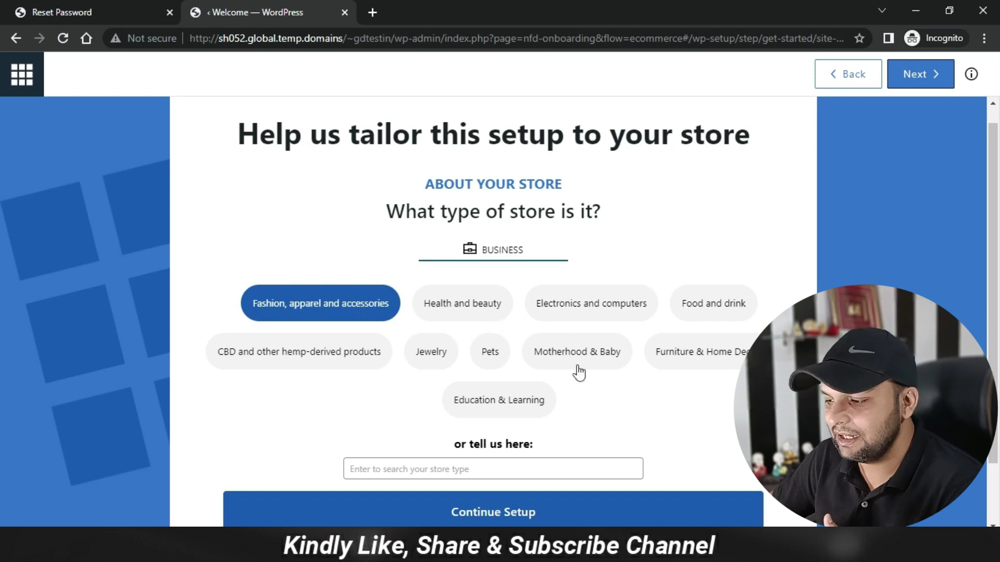
scroll(520, 442, "down", 2)
left_click(551, 446)
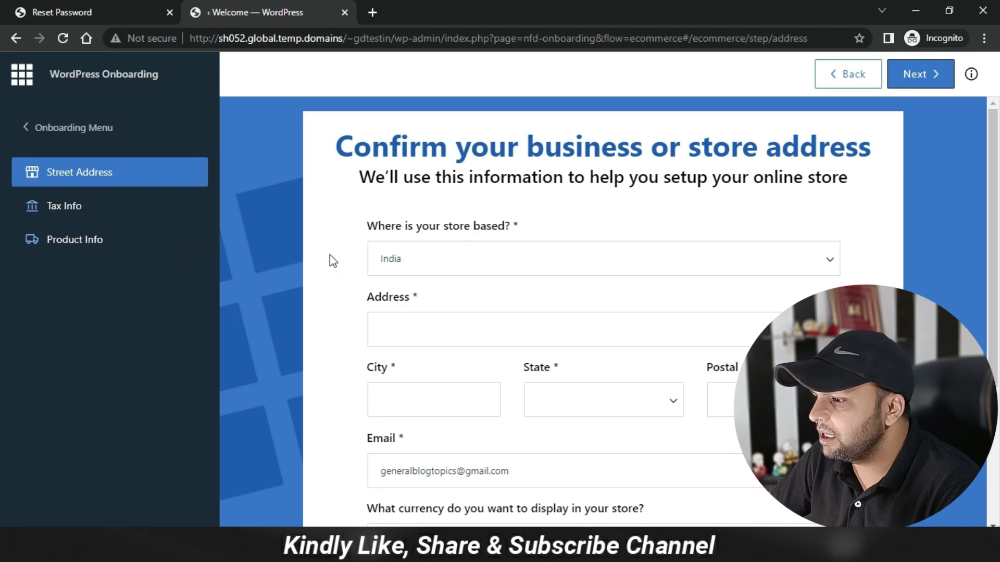
Fill in the store's street address, city and state on the business address form.
left_click(433, 318)
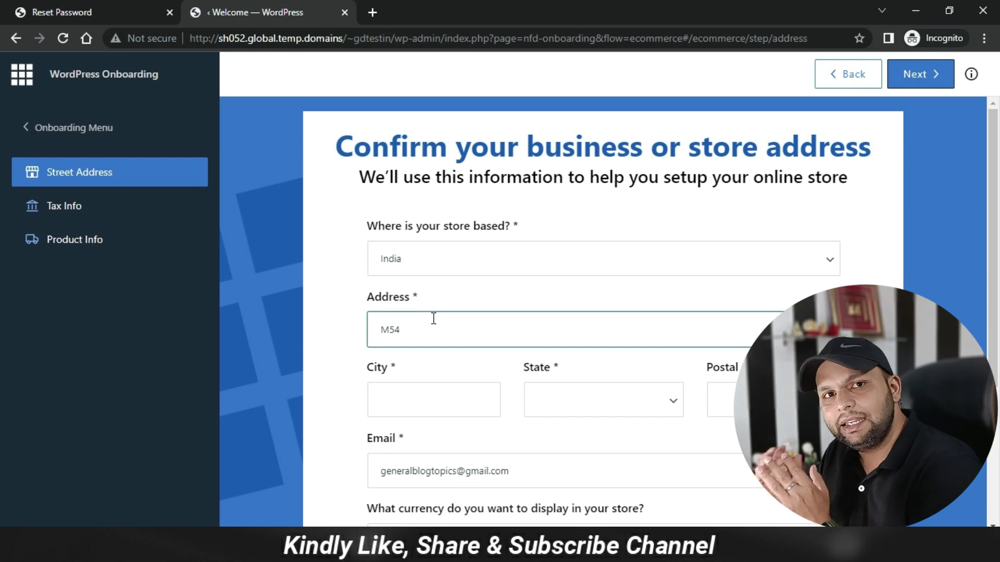
key("Tab")
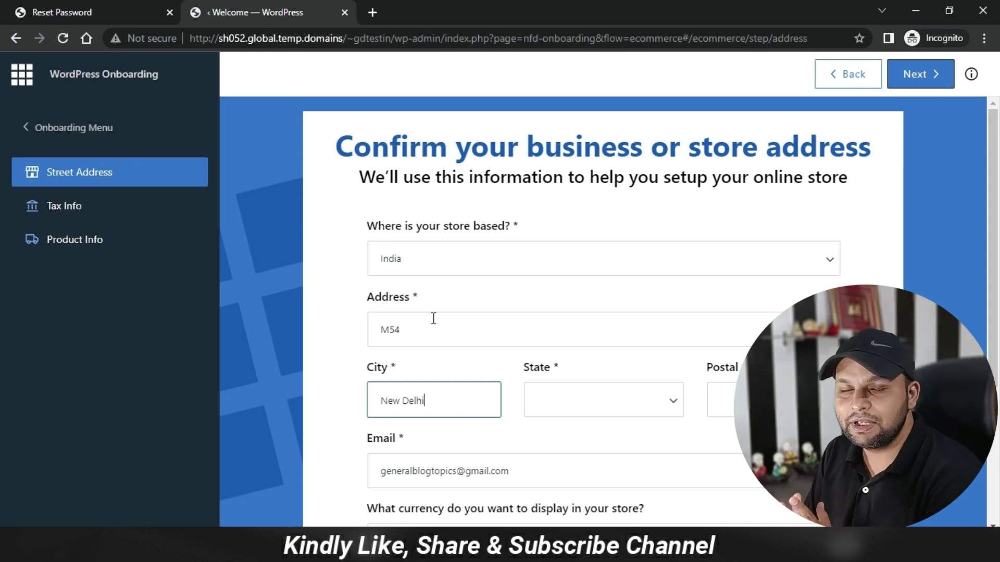
key("Tab")
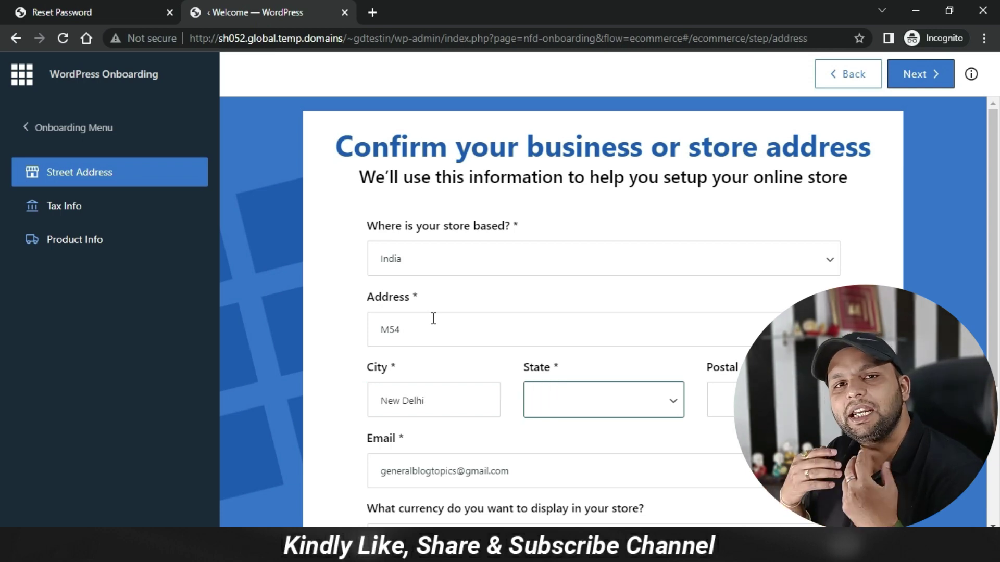
type("de")
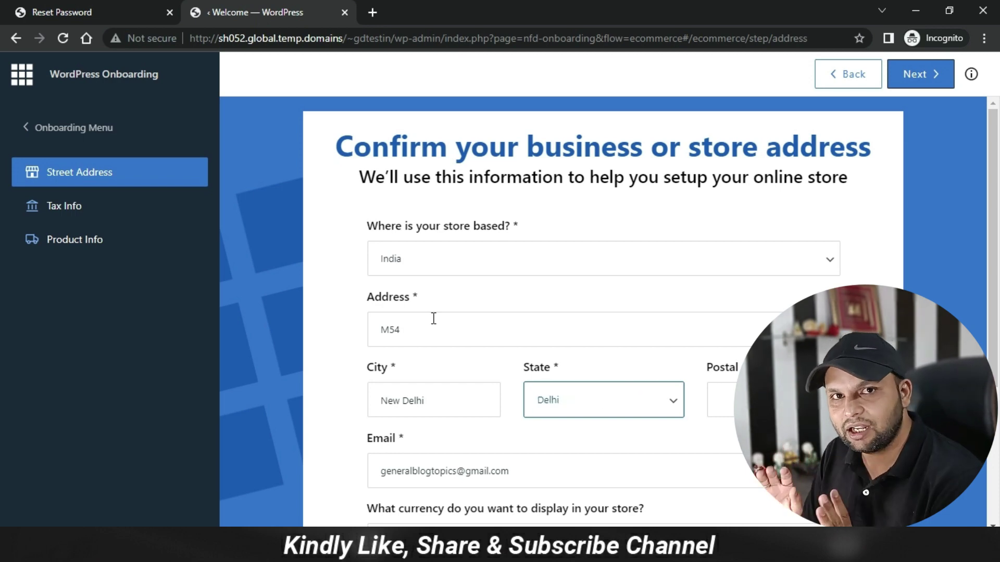